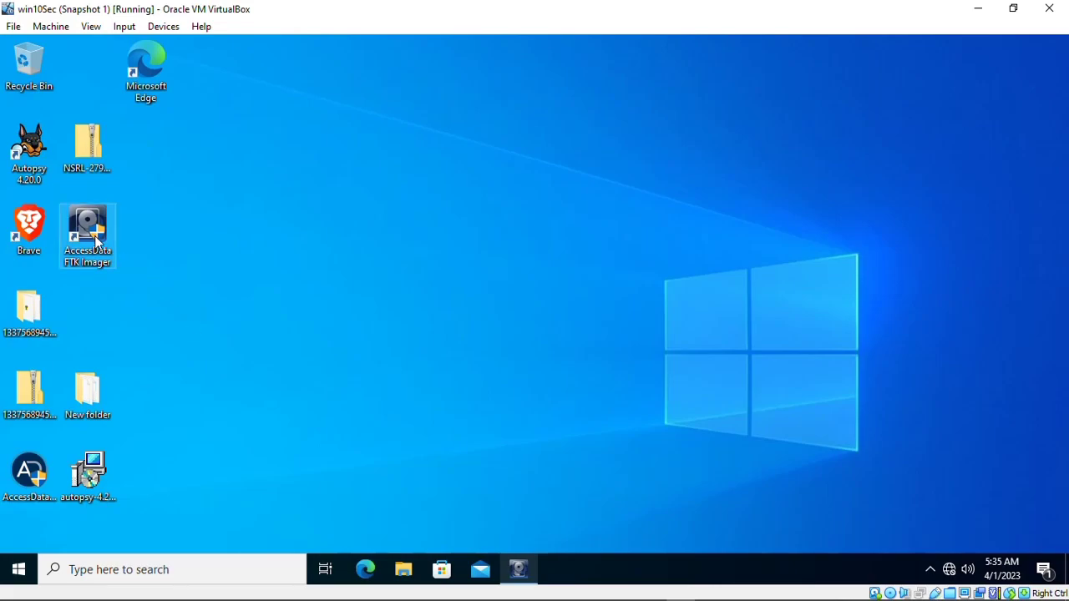
Bring up the AccessData FTK Imager window and maximize it.
{"action": "left_click", "coordinate": [517, 571]}
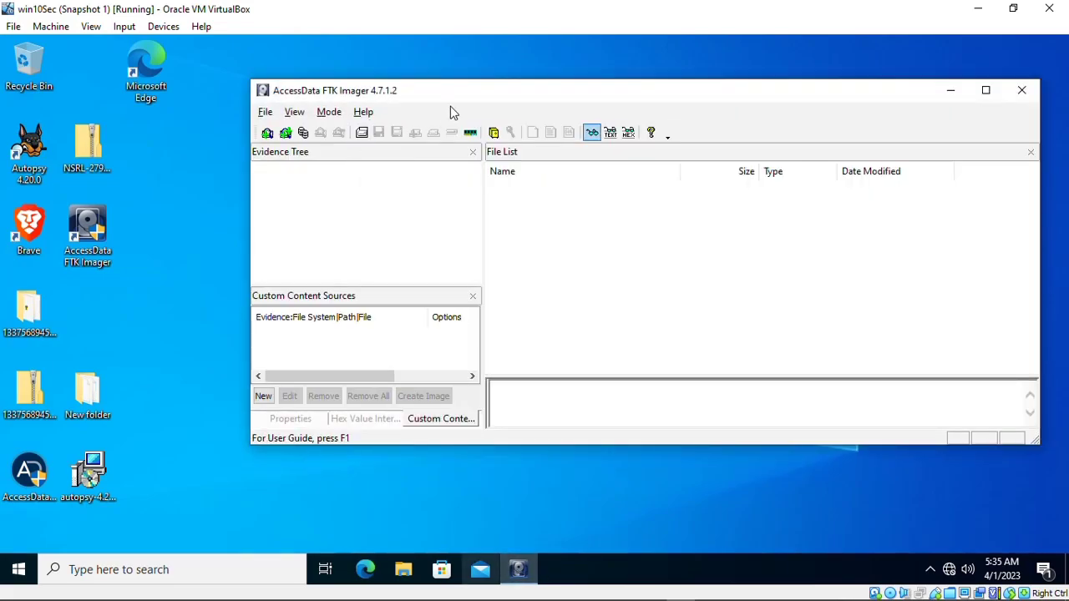
{"action": "double_click", "coordinate": [514, 90]}
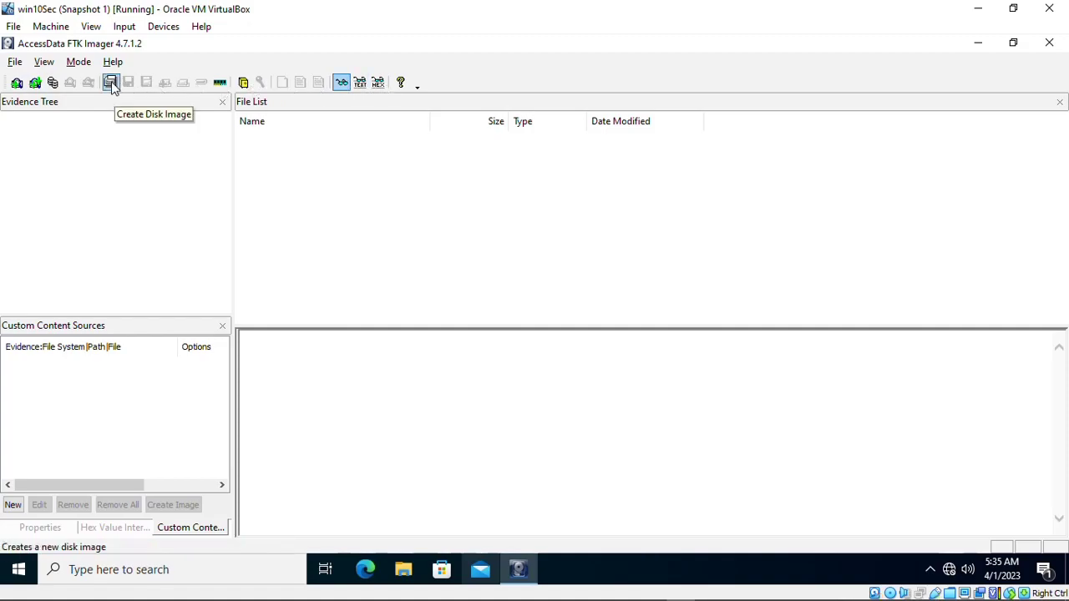
{"action": "left_click", "coordinate": [18, 66]}
{"action": "key", "text": "Right"}
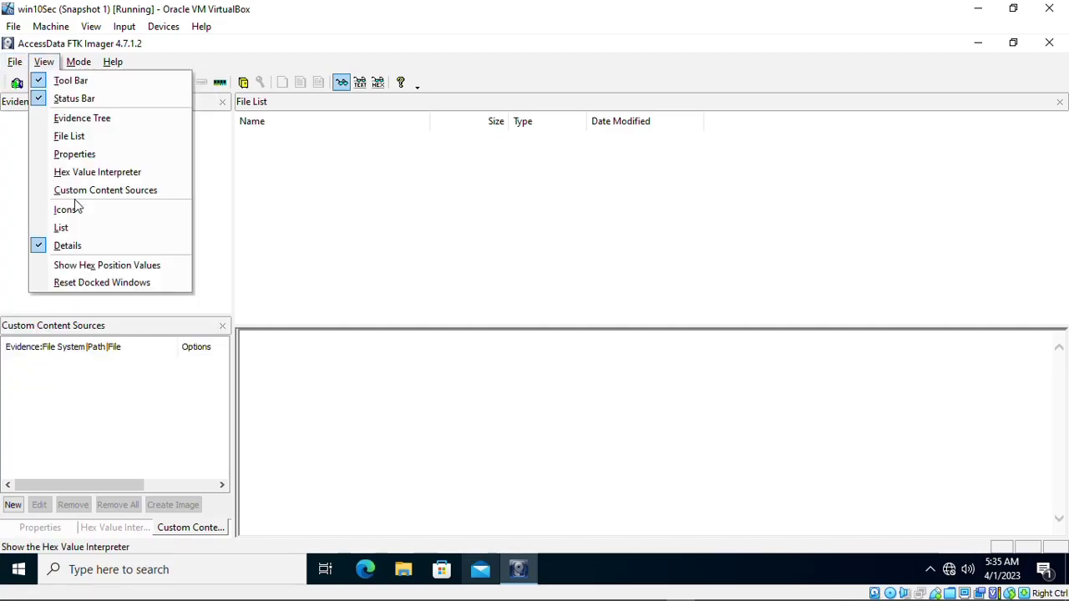
{"action": "left_click", "coordinate": [17, 64]}
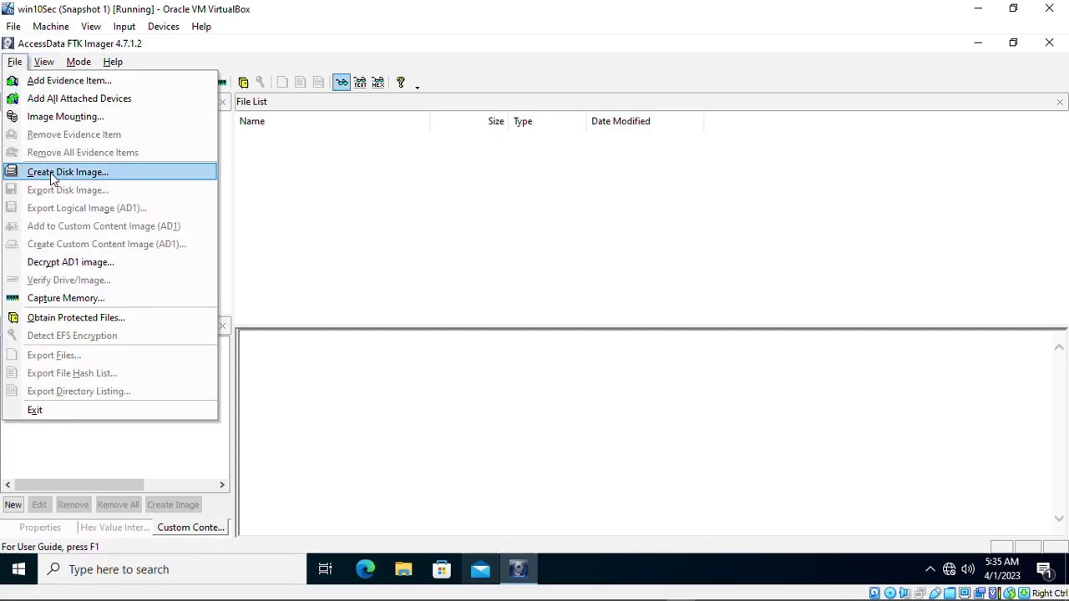
{"action": "left_click", "coordinate": [324, 167]}
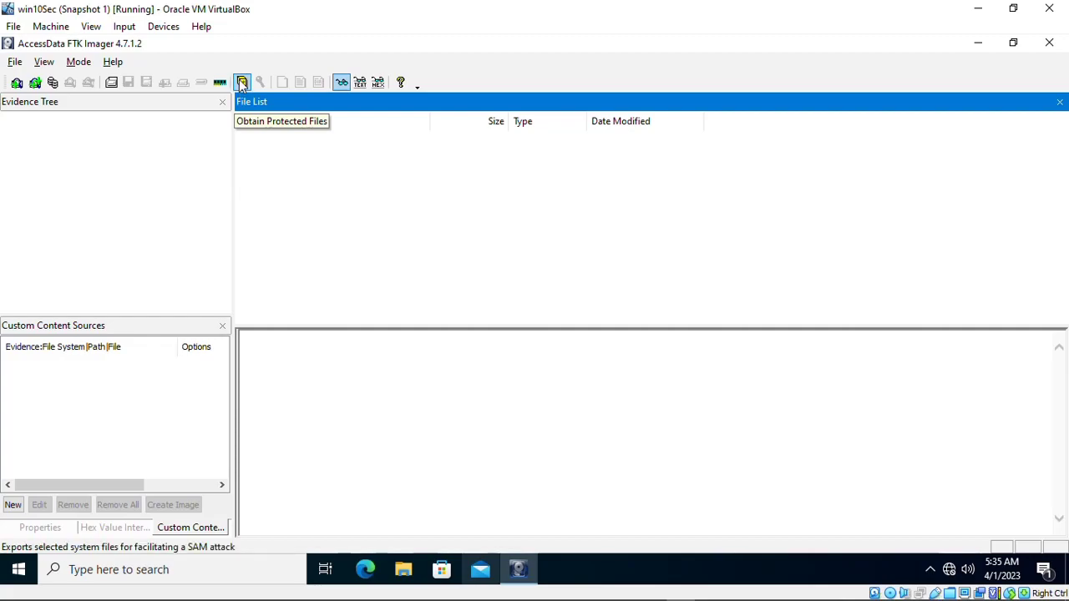
Start a new disk image from a physical drive, using the 4MB \\.\PHYSICALDRIVE1 as the source.
{"action": "left_click", "coordinate": [110, 83]}
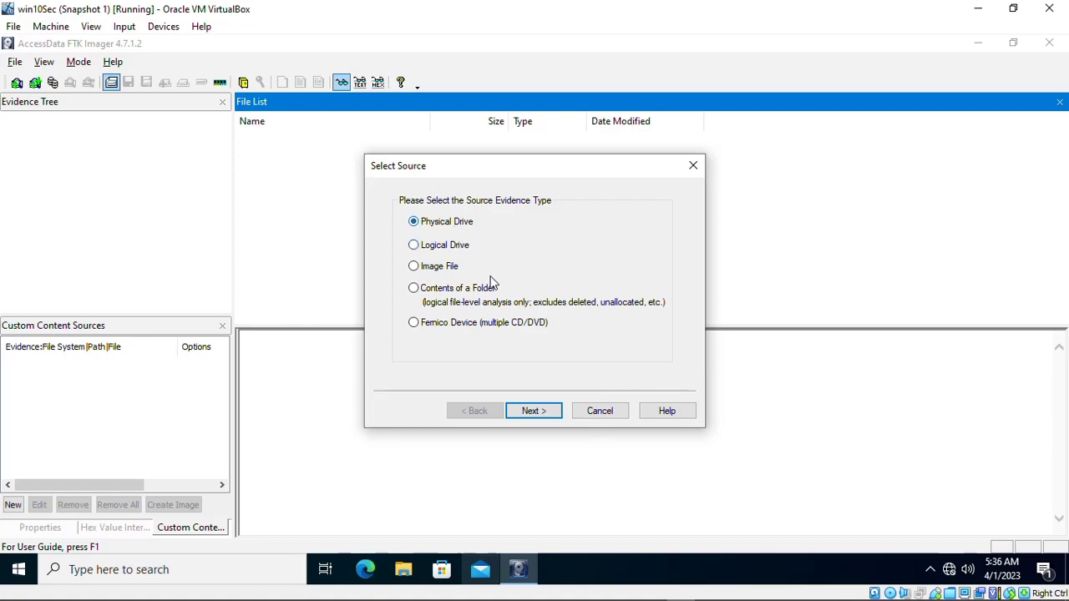
{"action": "left_click", "coordinate": [414, 288]}
{"action": "left_click", "coordinate": [435, 225]}
{"action": "left_click", "coordinate": [534, 411]}
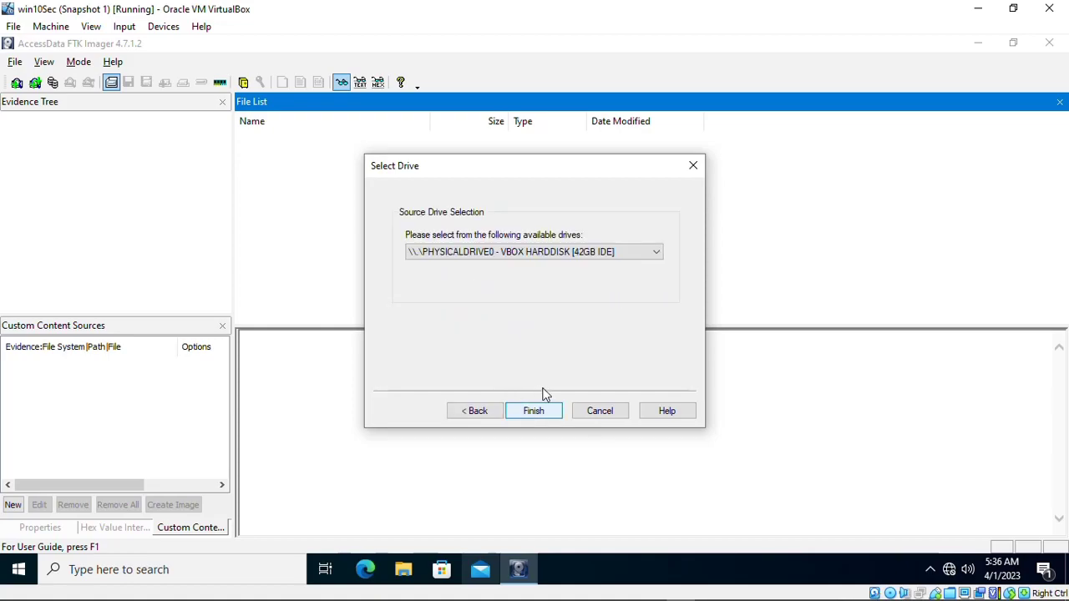
{"action": "left_click", "coordinate": [557, 253]}
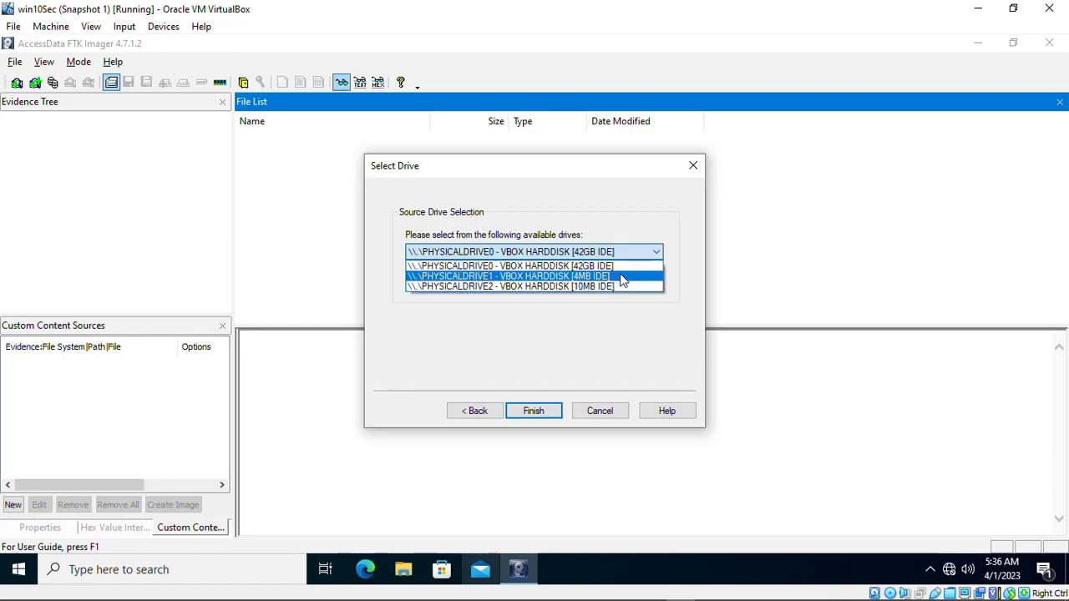
{"action": "left_click", "coordinate": [564, 277]}
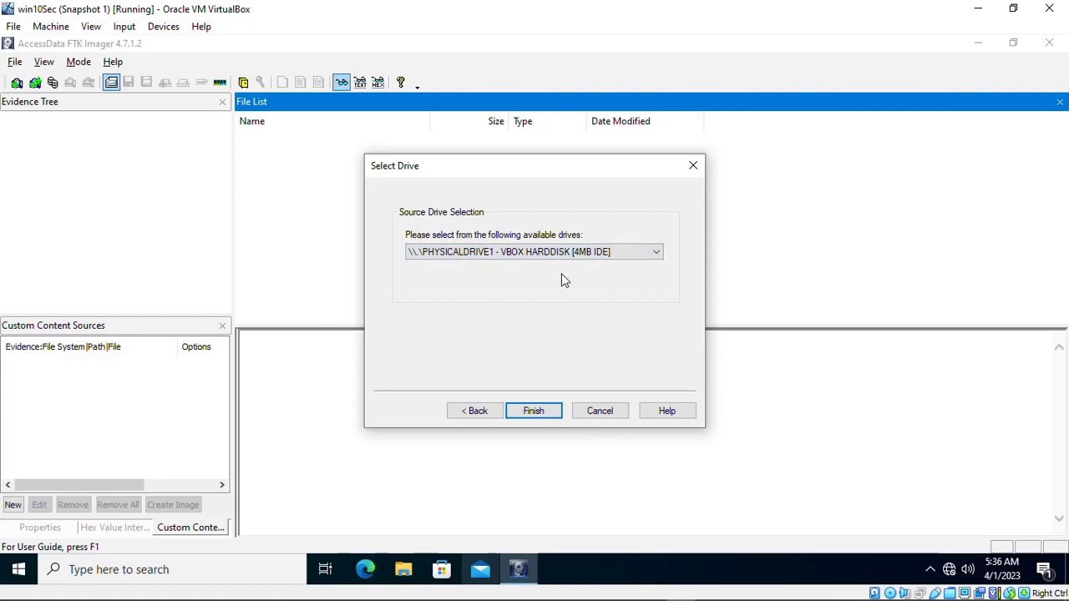
{"action": "left_click", "coordinate": [535, 414]}
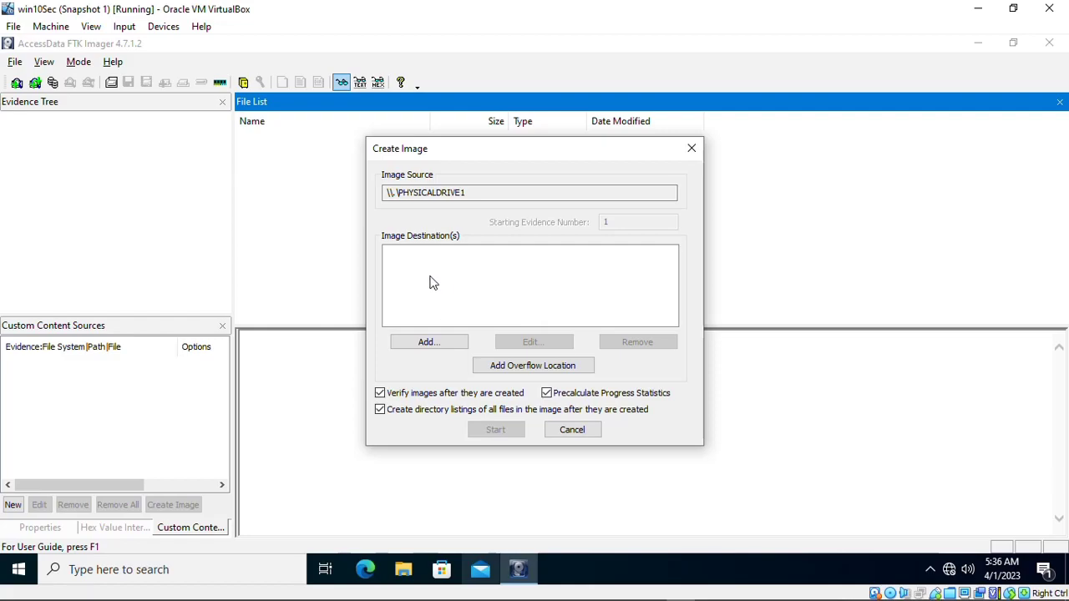
Add a Raw (dd) image destination and enter case number case01 and evidence number 01 for it.
{"action": "left_click", "coordinate": [438, 343]}
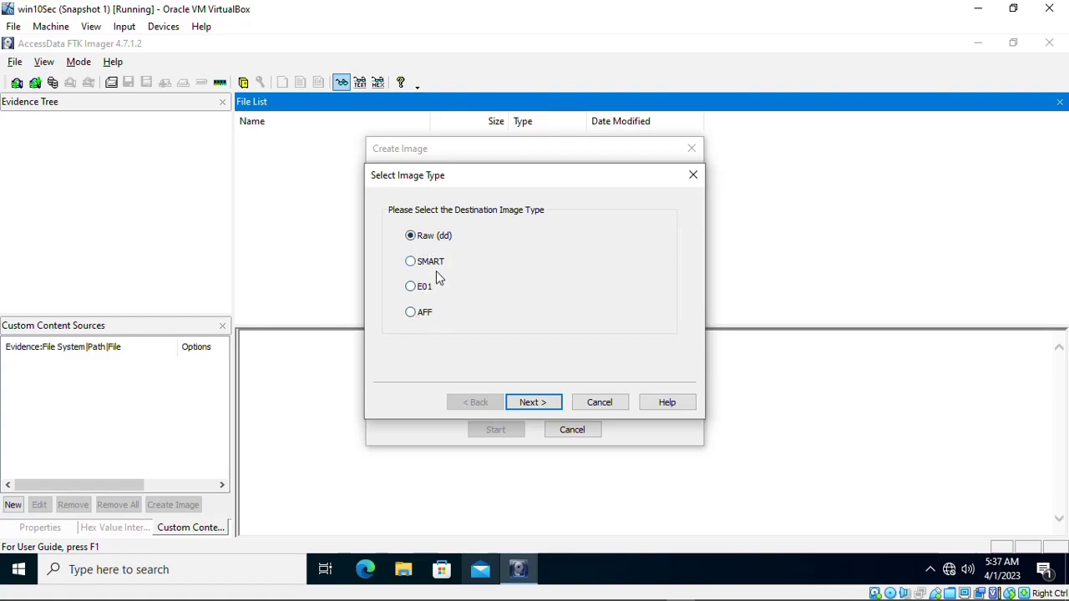
{"action": "left_click", "coordinate": [543, 405]}
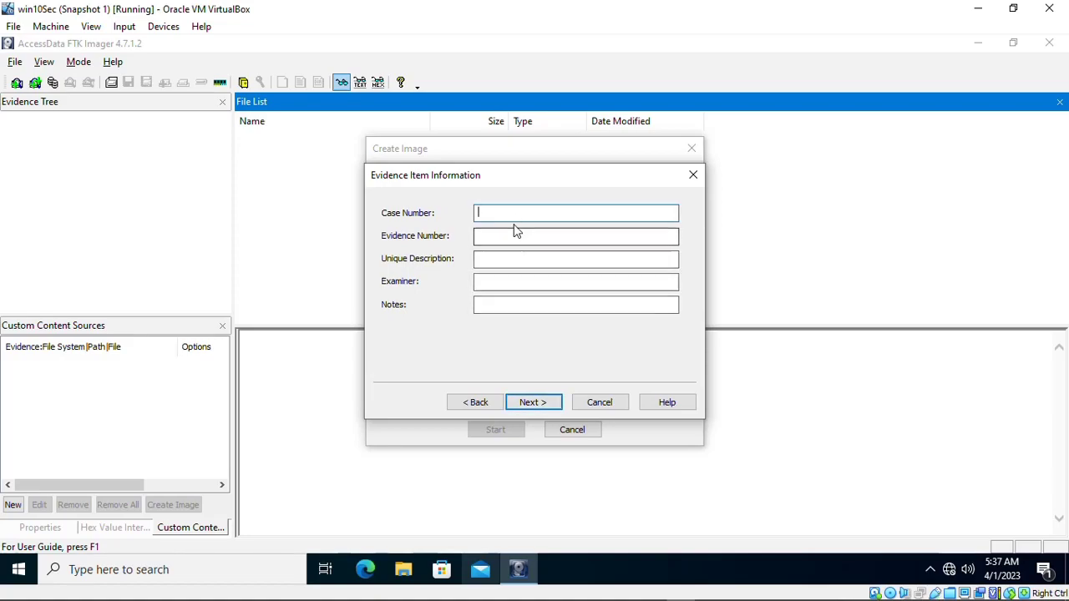
{"action": "type", "text": "ca"}
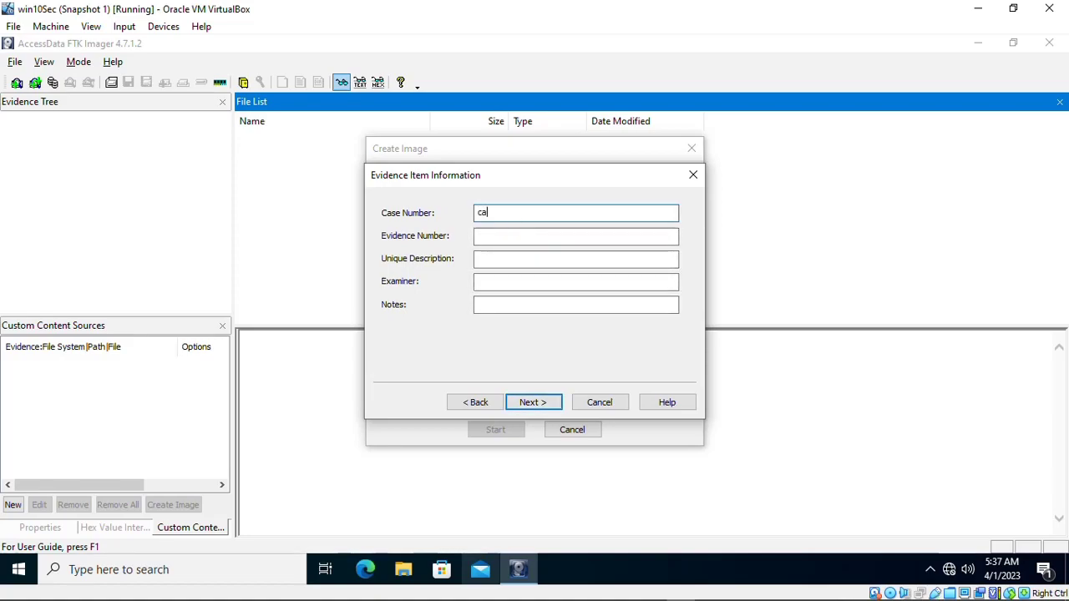
{"action": "type", "text": "se01"}
{"action": "key", "text": "Tab"}
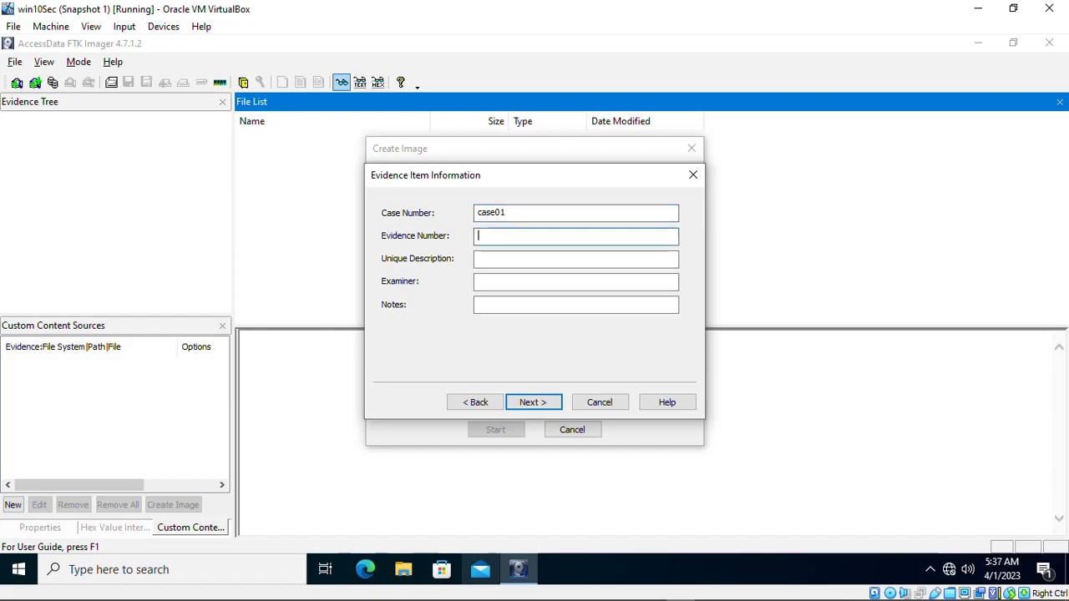
{"action": "type", "text": "01"}
{"action": "key", "text": "Tab"}
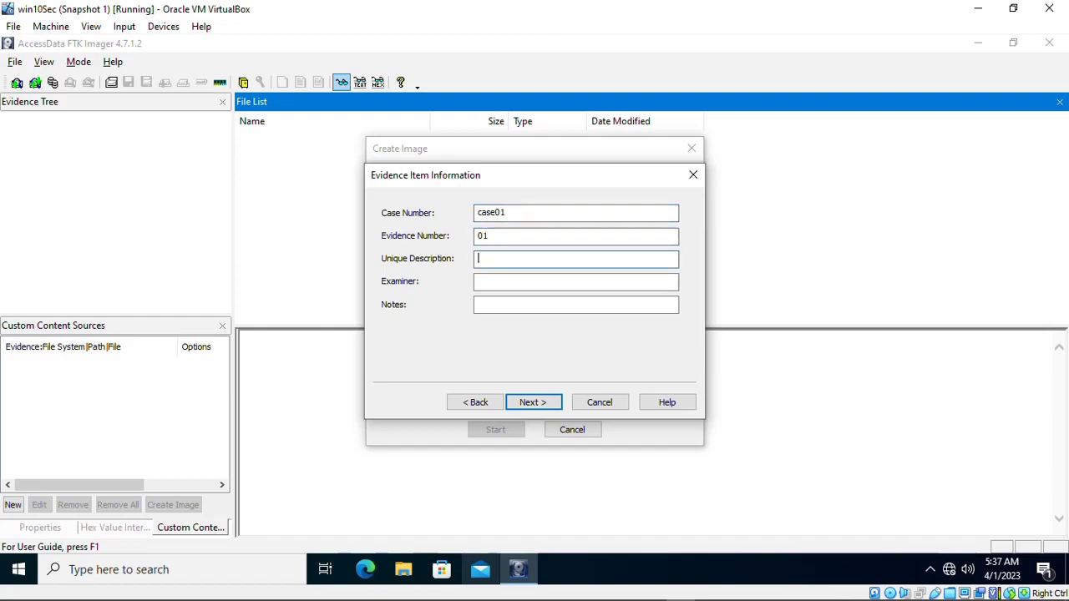
Complete the evidence information with description "usb", the examiner's name and the note "captured 1st april".
{"action": "type", "text": "usb"}
{"action": "key", "text": "Tab"}
{"action": "type", "text": "Salah"}
{"action": "key", "text": "Tab"}
{"action": "type", "text": "capture"}
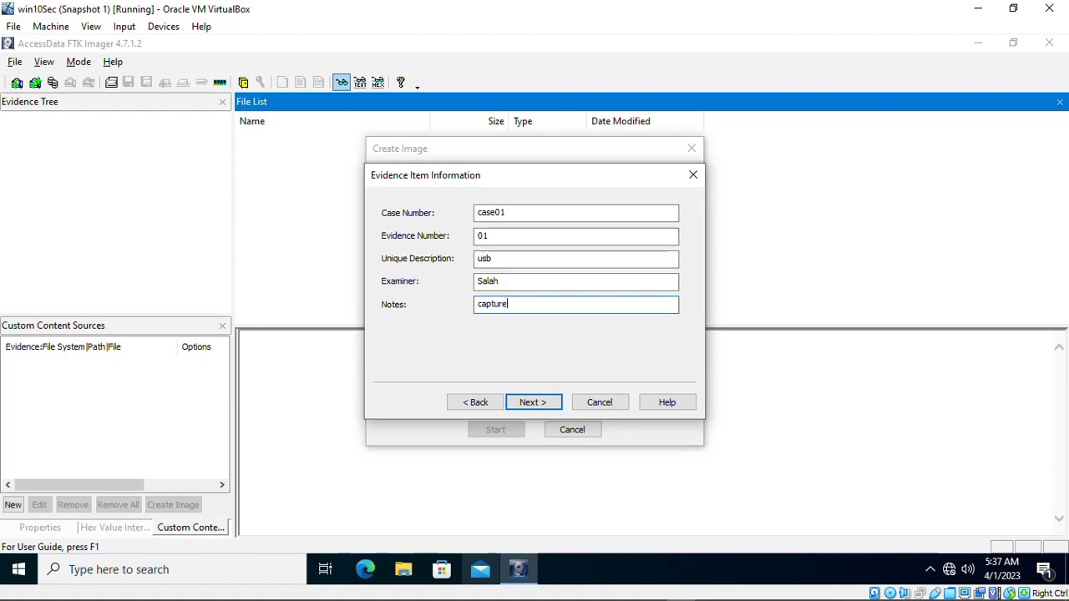
{"action": "type", "text": "d 1st ap"}
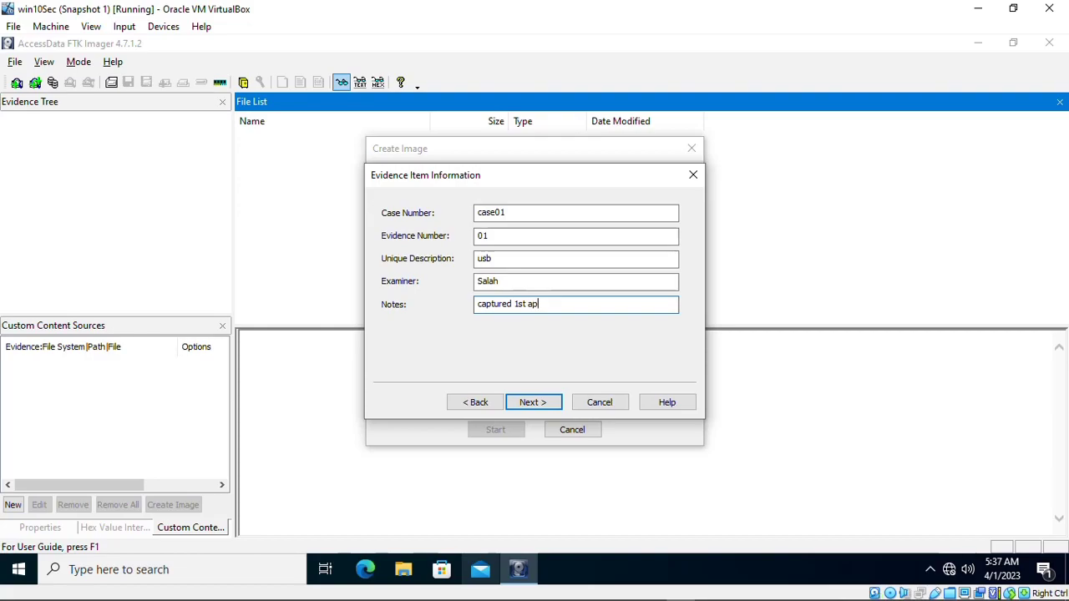
{"action": "type", "text": "ril"}
{"action": "left_click", "coordinate": [547, 405]}
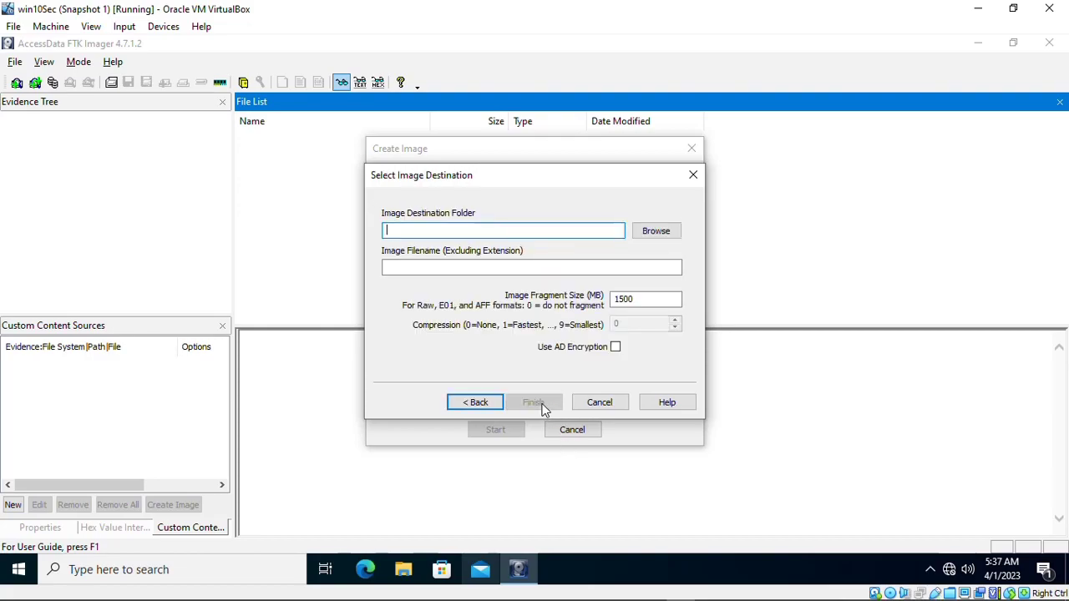
Choose the Case01 folder on NEW VOLUME (E:) as the image destination folder.
{"action": "left_click", "coordinate": [656, 230]}
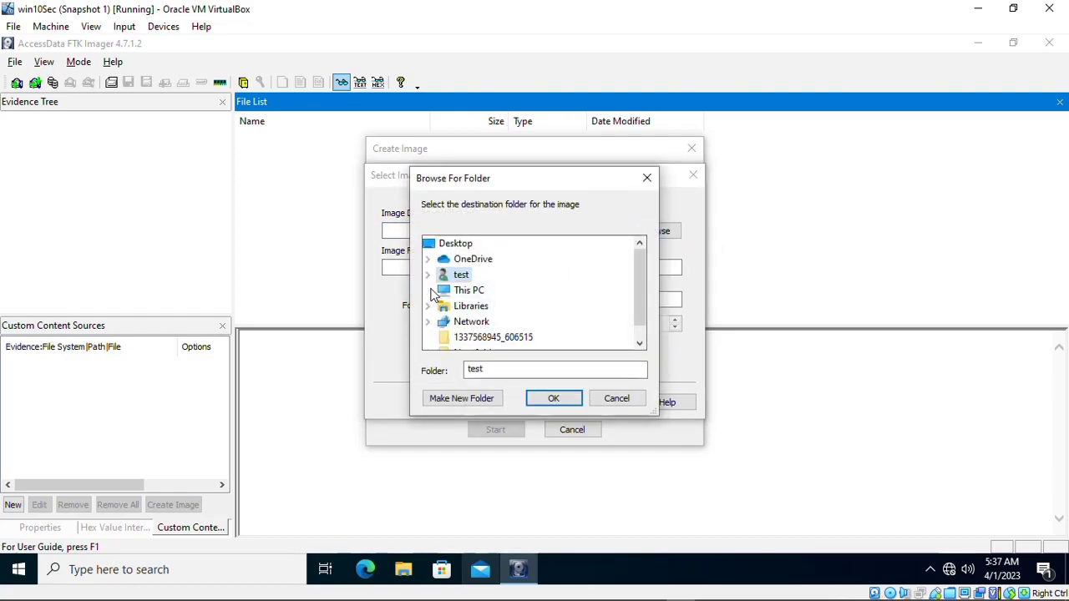
{"action": "left_click", "coordinate": [428, 290]}
{"action": "scroll", "coordinate": [525, 325], "scroll_direction": "down", "scroll_amount": 3}
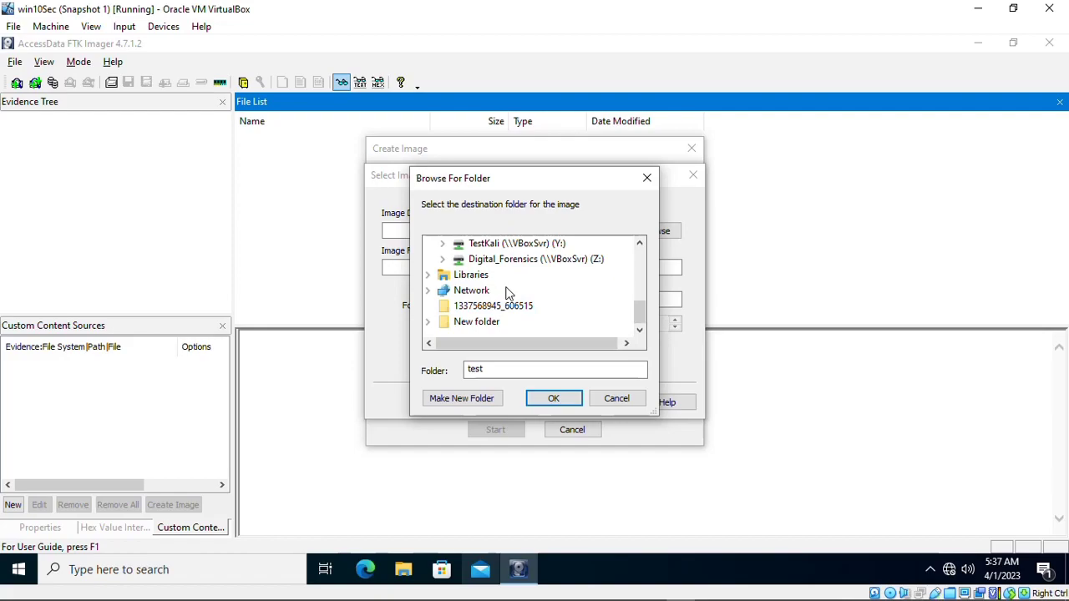
{"action": "scroll", "coordinate": [506, 291], "scroll_direction": "up", "scroll_amount": 2}
{"action": "left_click", "coordinate": [501, 321]}
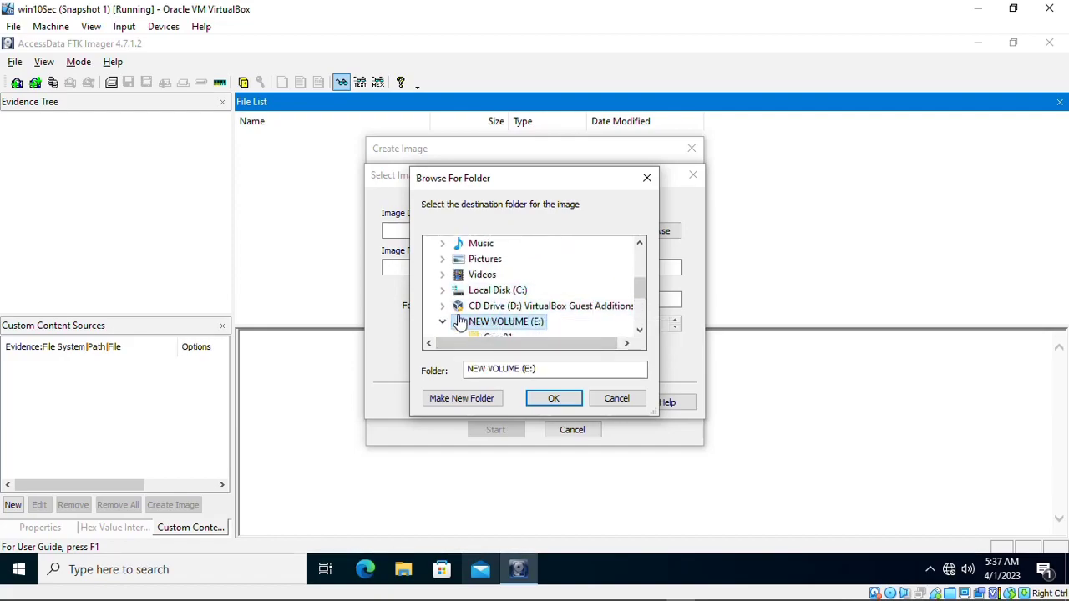
{"action": "scroll", "coordinate": [506, 324], "scroll_direction": "down", "scroll_amount": 2}
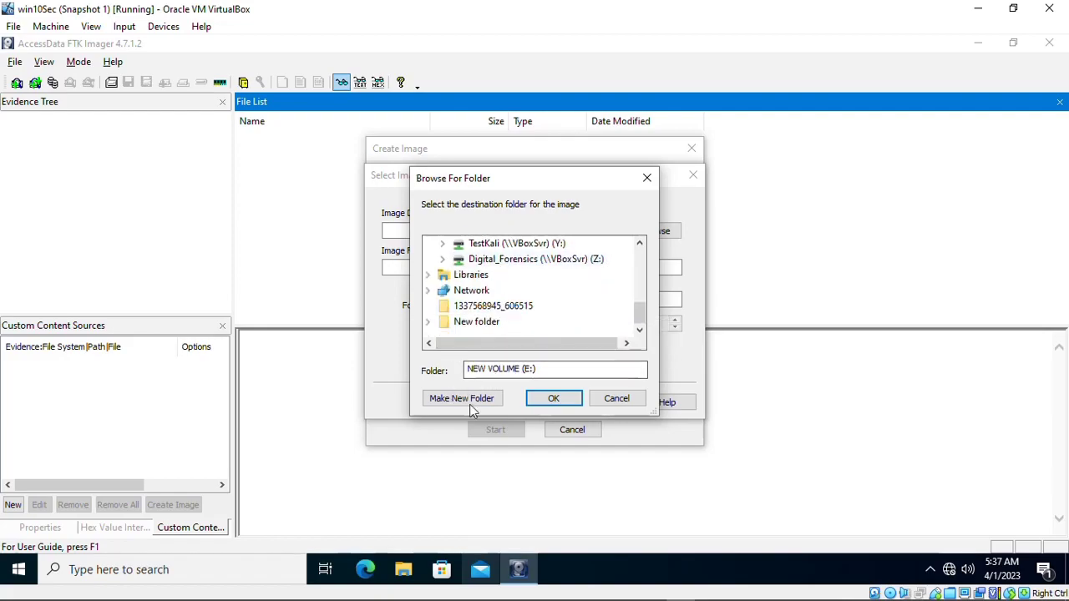
{"action": "left_click", "coordinate": [640, 243]}
{"action": "left_click", "coordinate": [639, 243]}
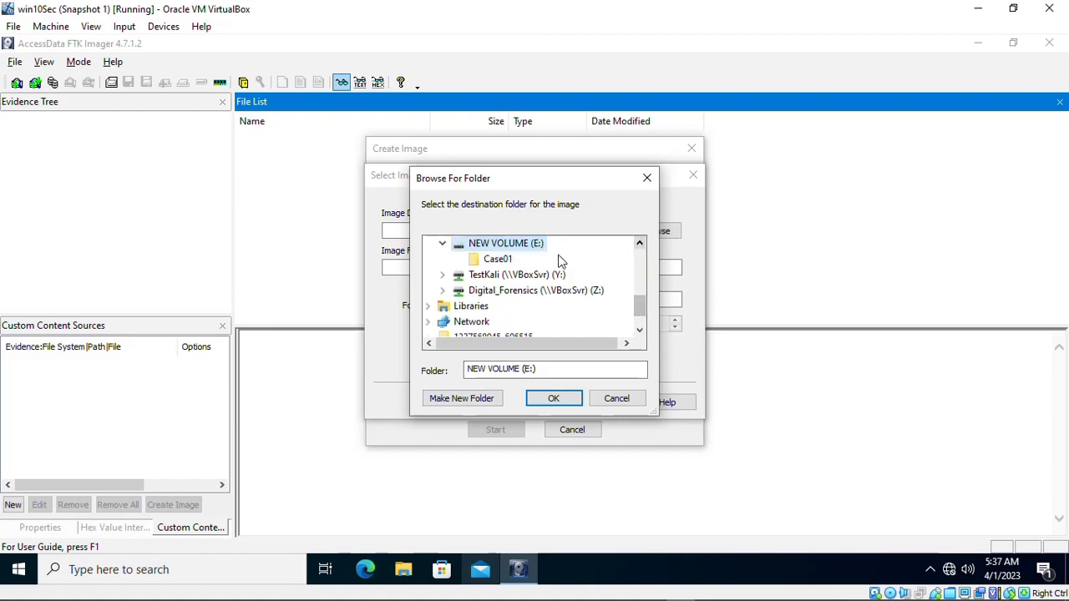
{"action": "left_click", "coordinate": [511, 261]}
{"action": "left_click", "coordinate": [548, 401]}
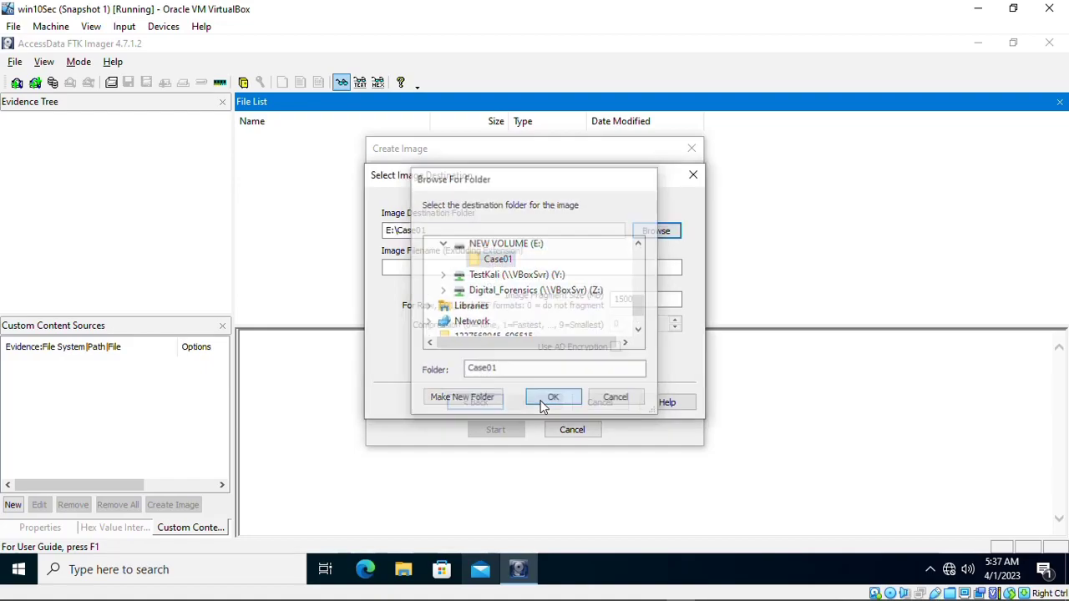
Name the image file usbimage and finish the raw destination with the default fragment size of 1500 MB.
{"action": "left_click", "coordinate": [459, 266]}
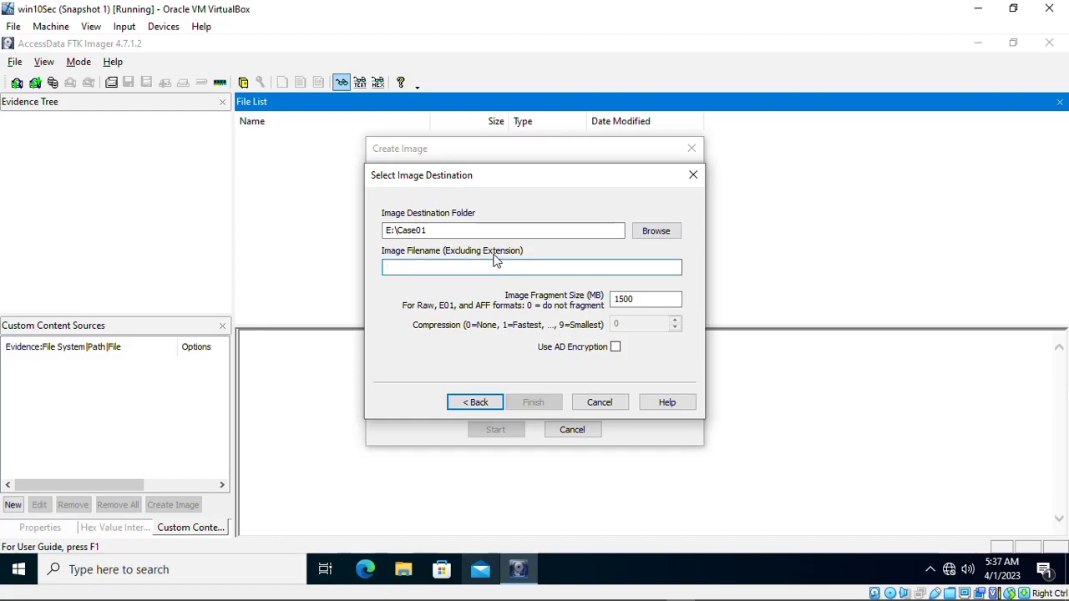
{"action": "type", "text": "usb"}
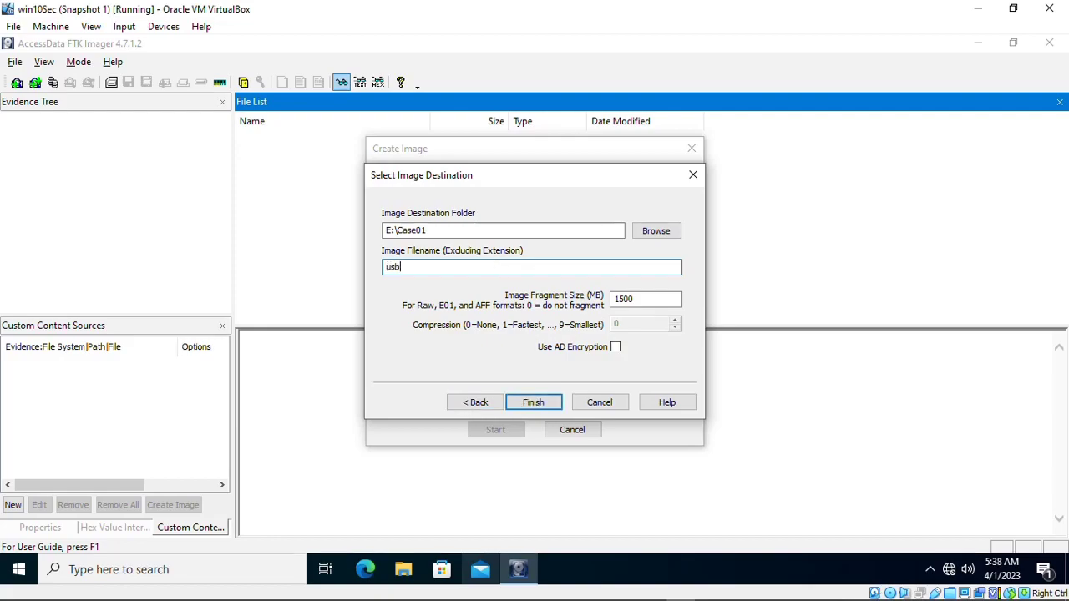
{"action": "type", "text": "image"}
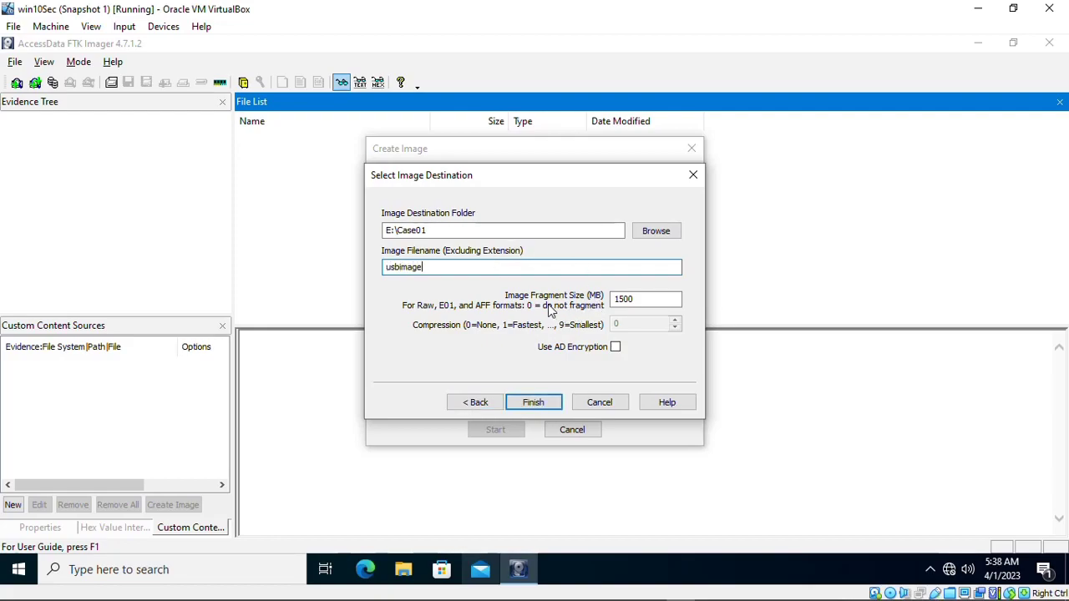
{"action": "left_click", "coordinate": [635, 299]}
{"action": "left_click", "coordinate": [648, 297]}
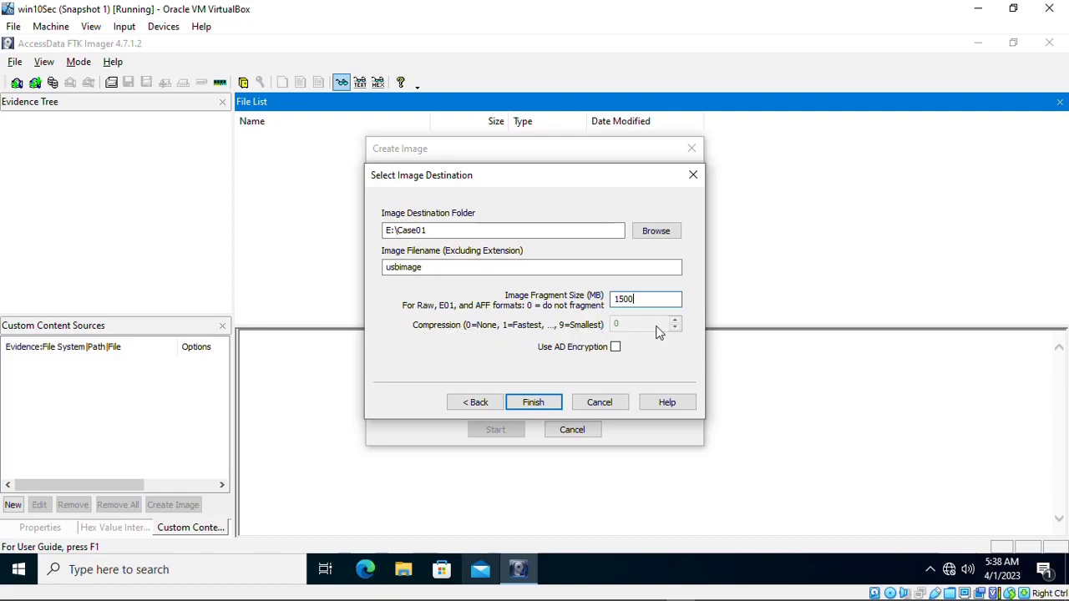
{"action": "left_click", "coordinate": [534, 402]}
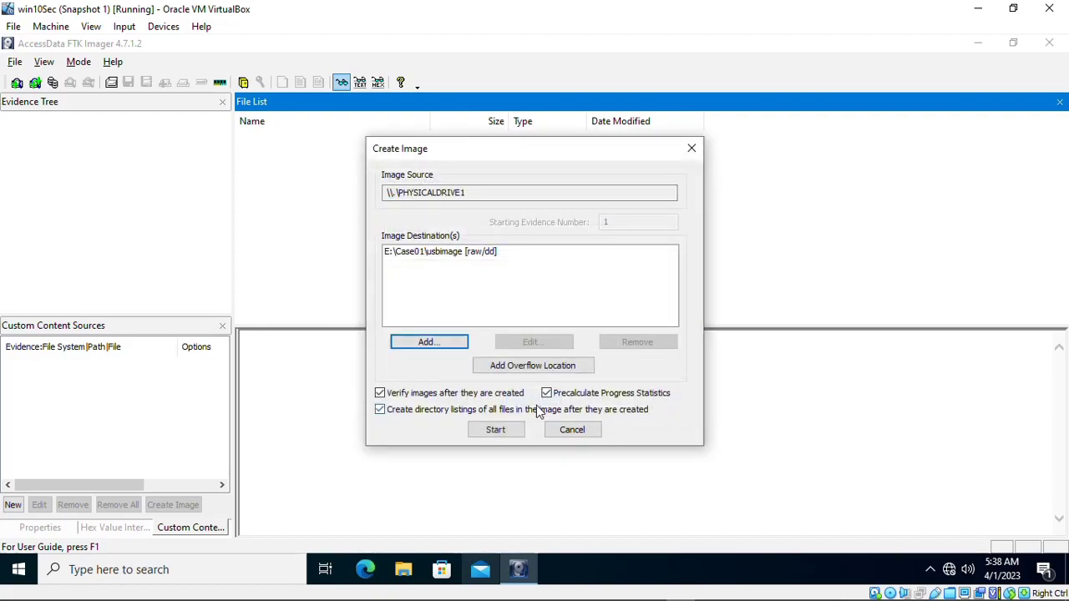
Add a second image destination of type AFF for the same source drive.
{"action": "left_click", "coordinate": [441, 343]}
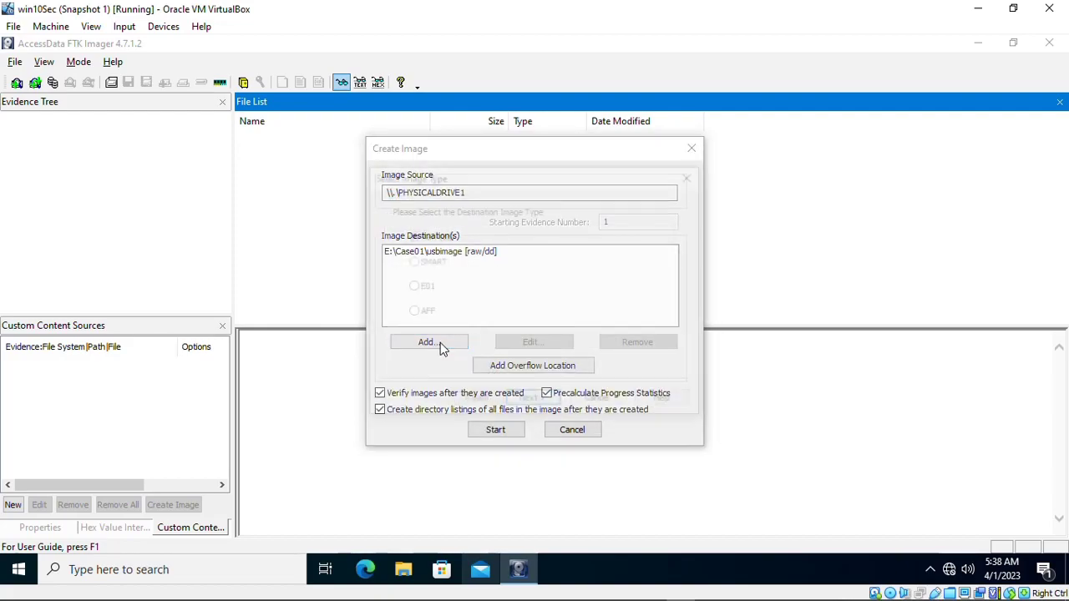
{"action": "left_click", "coordinate": [412, 312]}
{"action": "left_click", "coordinate": [534, 402]}
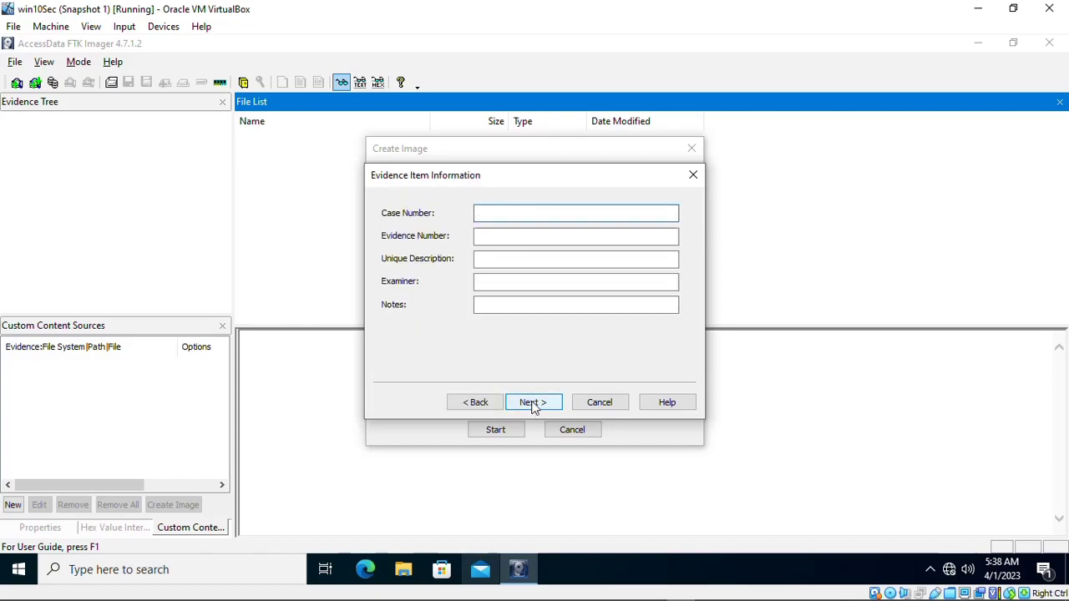
Fill in the evidence information with case number case01, evidence number 01, description "usb", the examiner's name and the note "1st April".
{"action": "type", "text": "case"}
{"action": "type", "text": "0"}
{"action": "type", "text": "01"}
{"action": "key", "text": "Tab"}
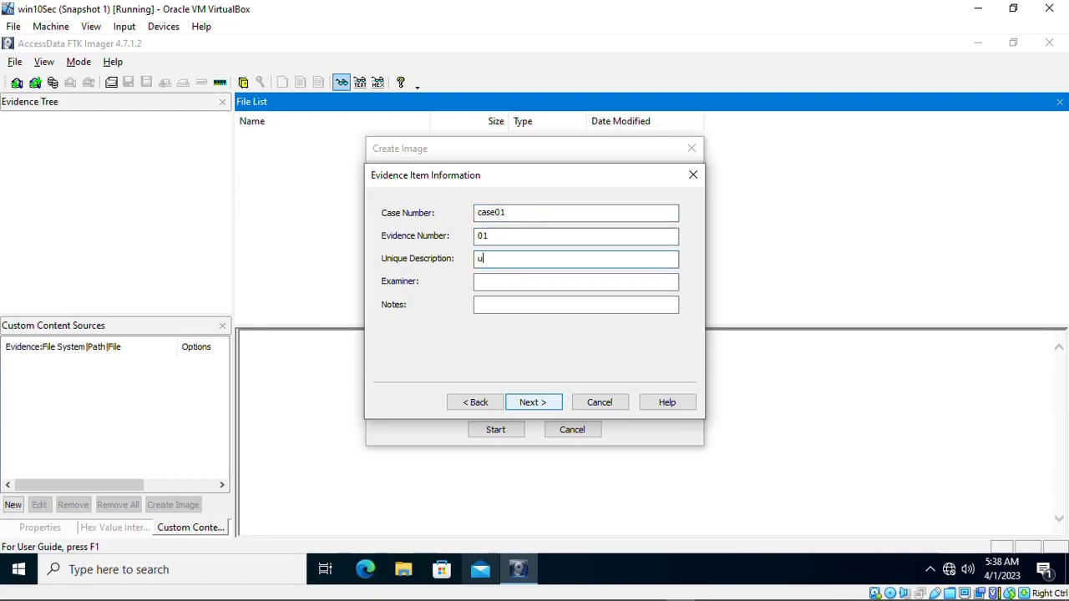
{"action": "key", "text": "Tab"}
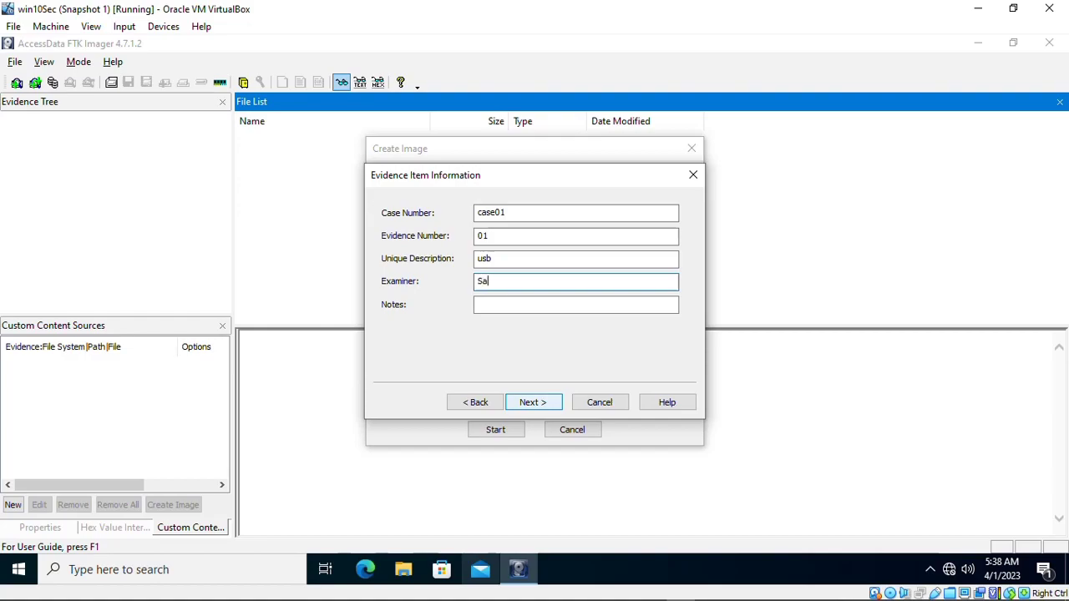
{"action": "key", "text": "Tab"}
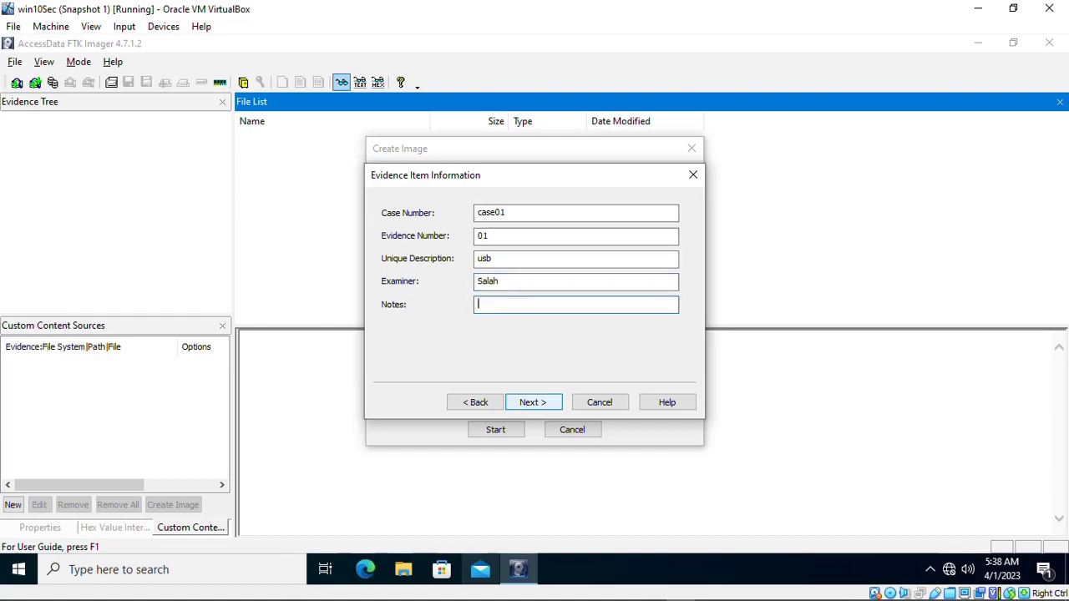
{"action": "type", "text": "1st April"}
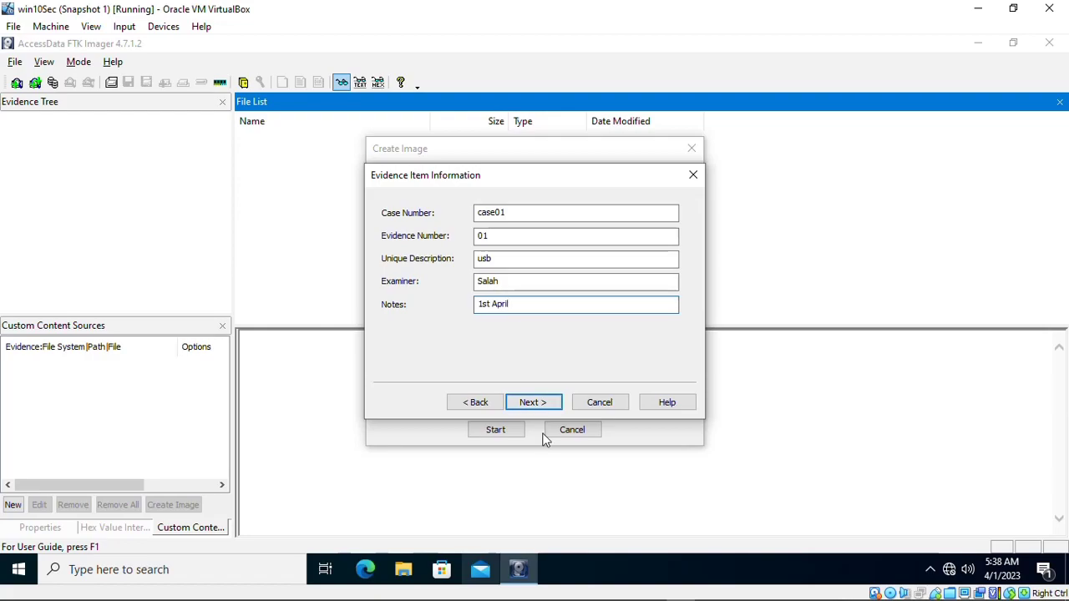
{"action": "left_click", "coordinate": [545, 402]}
Choose New folder on the desktop as the destination folder for the AFF image.
{"action": "left_click", "coordinate": [652, 233]}
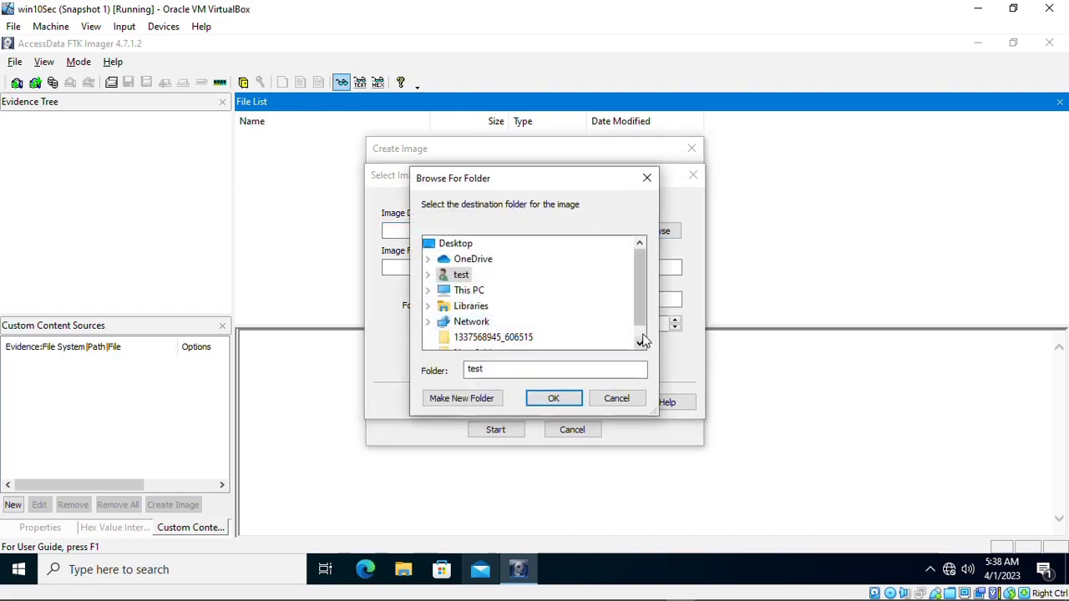
{"action": "scroll", "coordinate": [593, 332], "scroll_direction": "down", "scroll_amount": 1}
{"action": "double_click", "coordinate": [443, 274]}
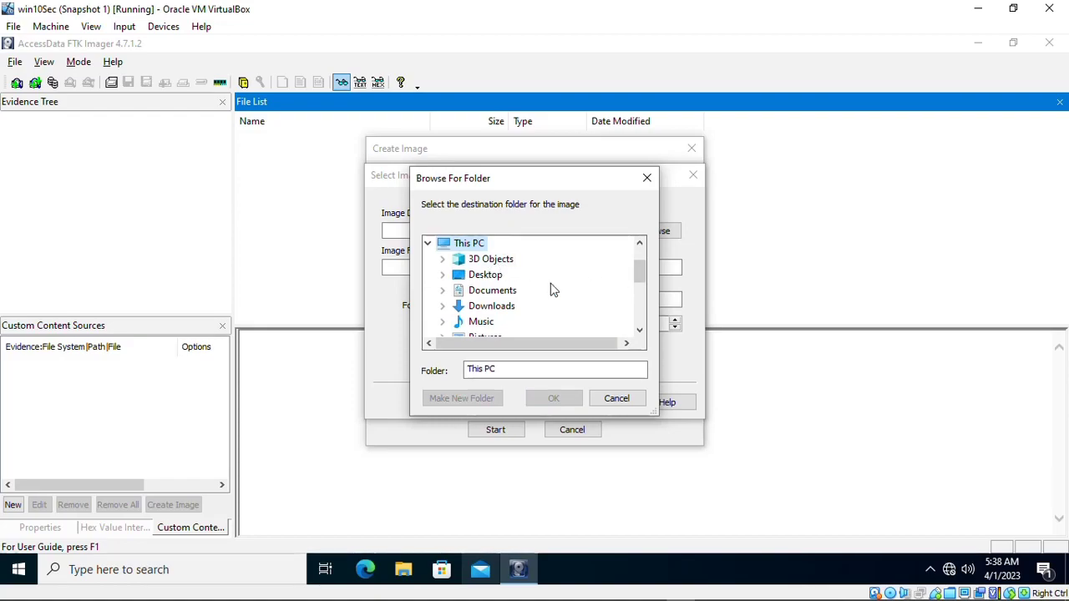
{"action": "left_click", "coordinate": [428, 243]}
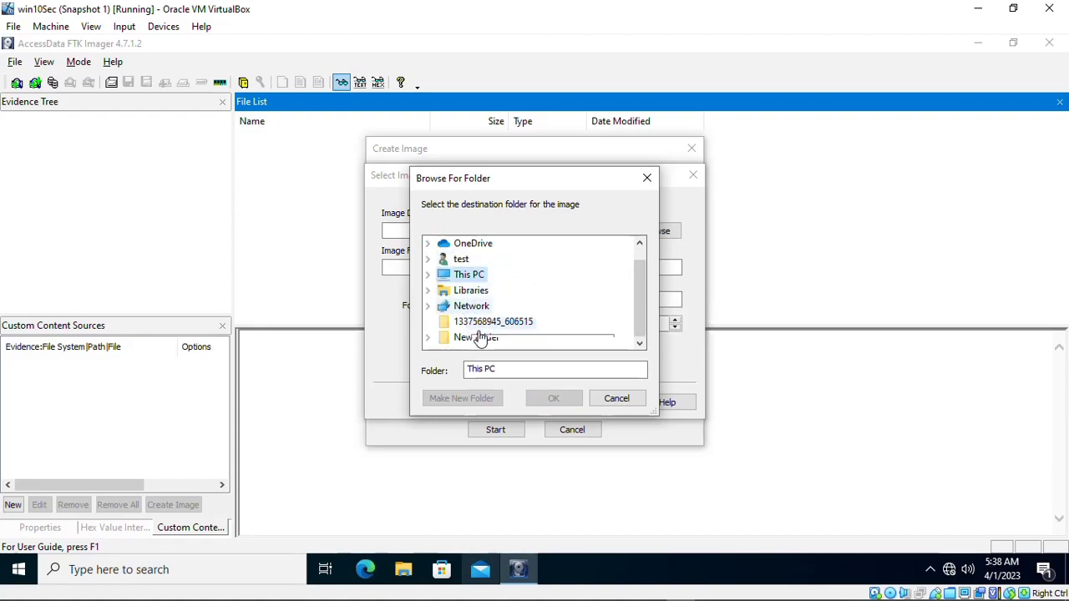
{"action": "double_click", "coordinate": [472, 337]}
{"action": "left_click", "coordinate": [553, 398]}
Name the AFF image imageUsb_aff with fragment size 1500 MB, compression 6 and no encryption, and start creating both images.
{"action": "left_click", "coordinate": [500, 267]}
{"action": "type", "text": "imageU"}
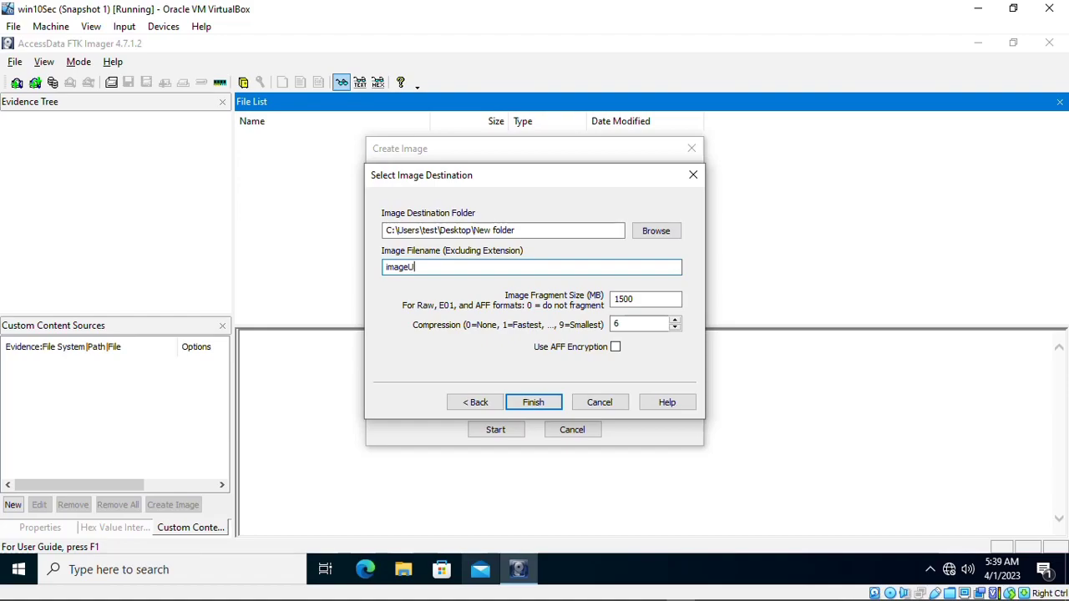
{"action": "type", "text": "sb_aff"}
{"action": "left_click", "coordinate": [629, 325]}
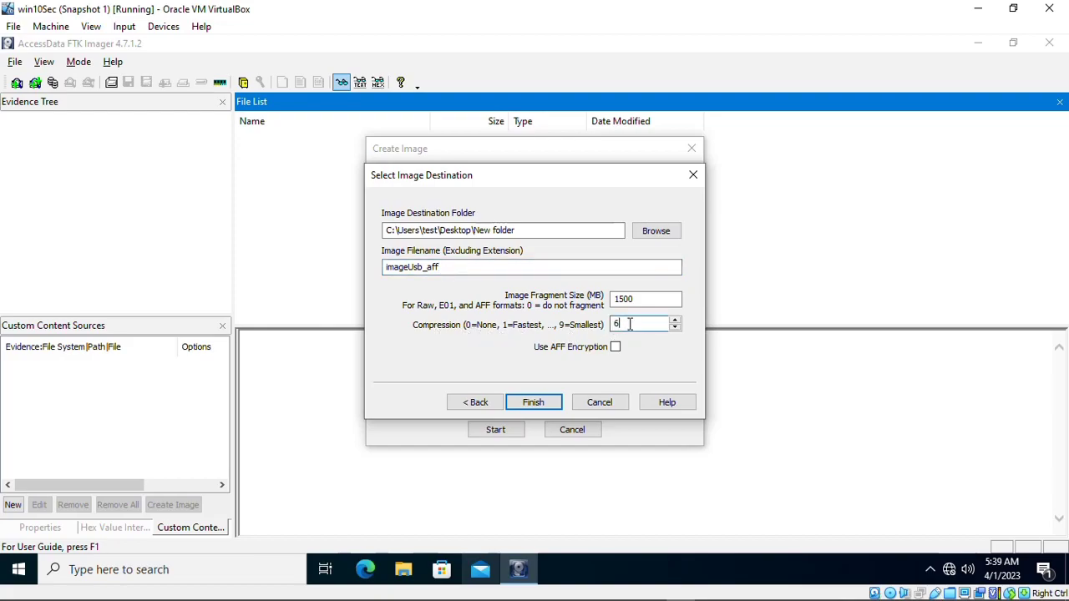
{"action": "left_click", "coordinate": [581, 356]}
{"action": "left_click", "coordinate": [535, 404]}
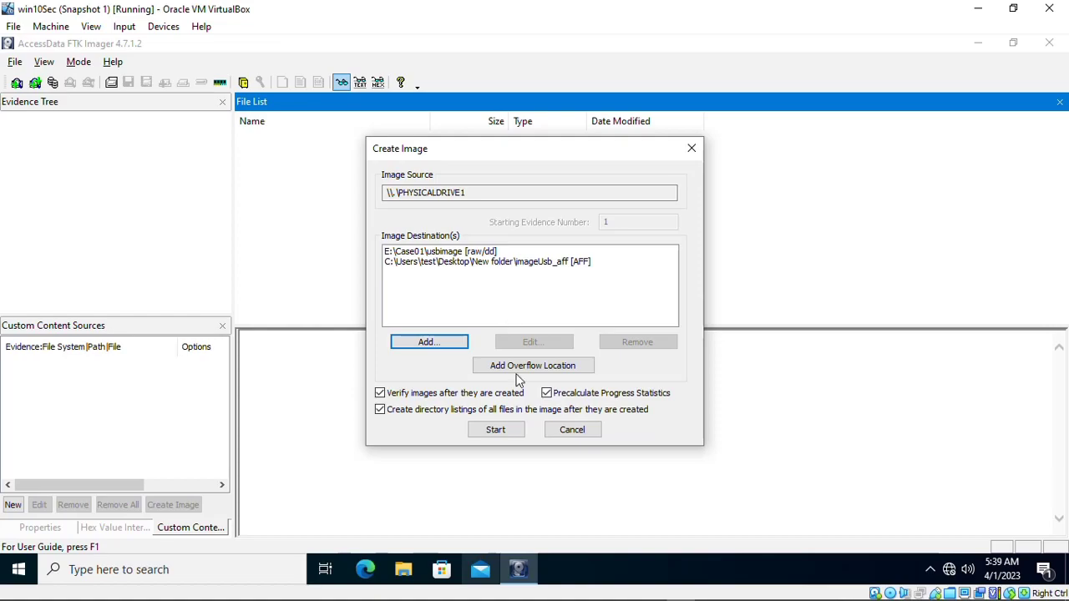
{"action": "left_click", "coordinate": [493, 433]}
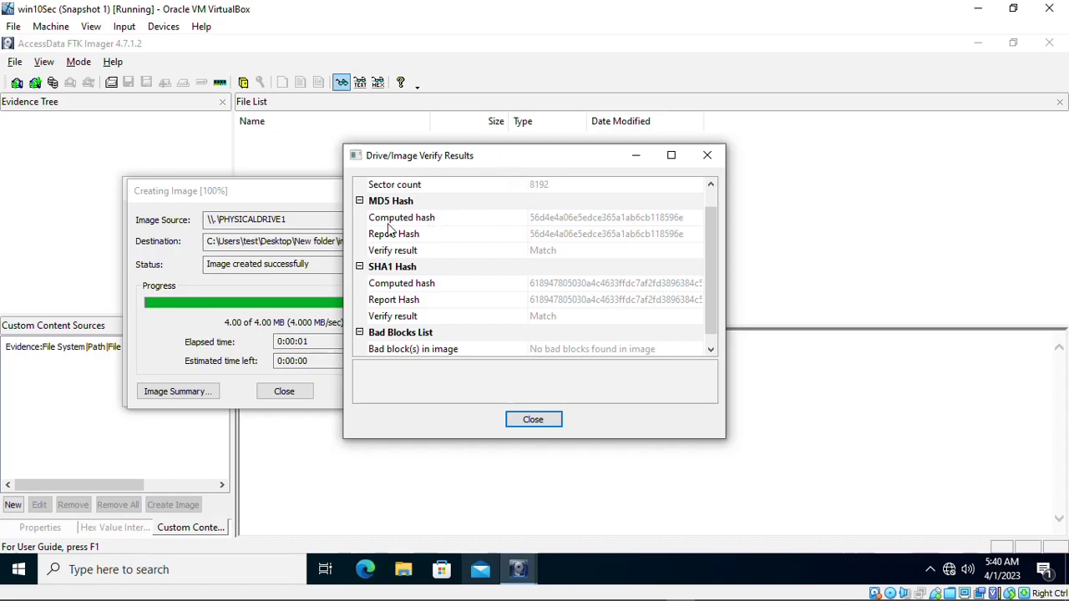
Examine the MD5 and SHA1 hashes and verify results of usbimage.001, and close its verification results.
{"action": "left_click", "coordinate": [711, 184]}
{"action": "left_click", "coordinate": [711, 185]}
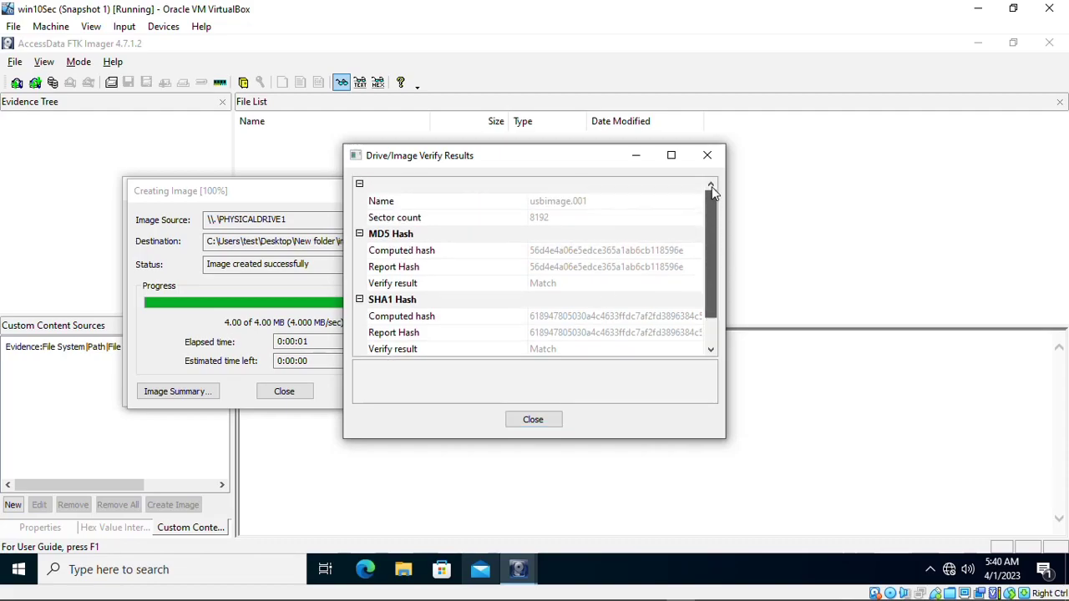
{"action": "left_click", "coordinate": [406, 250]}
{"action": "left_click", "coordinate": [410, 269]}
{"action": "left_click", "coordinate": [545, 296]}
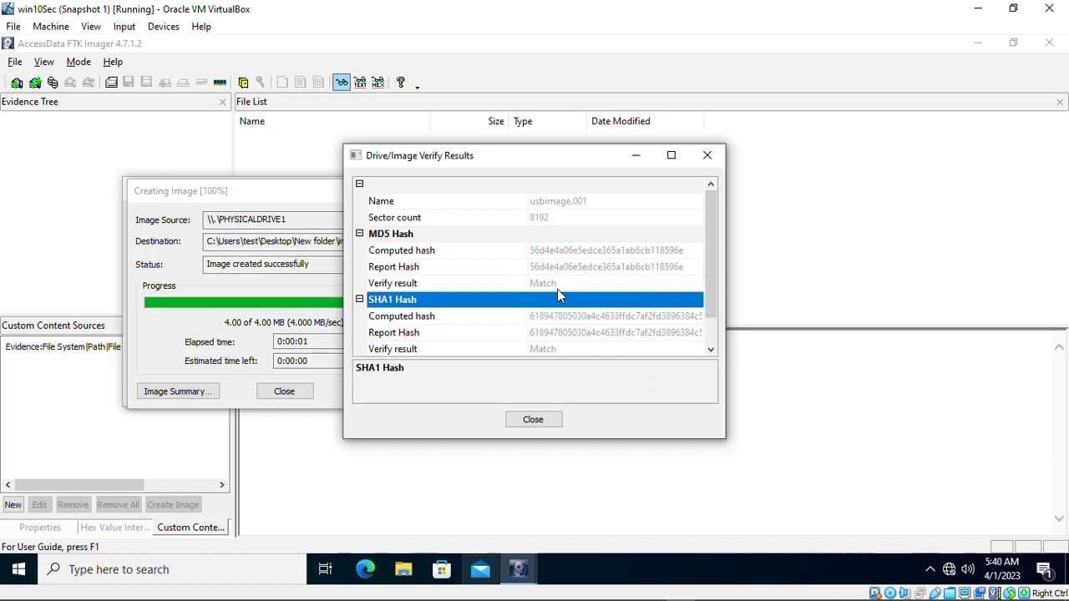
{"action": "left_click", "coordinate": [558, 285]}
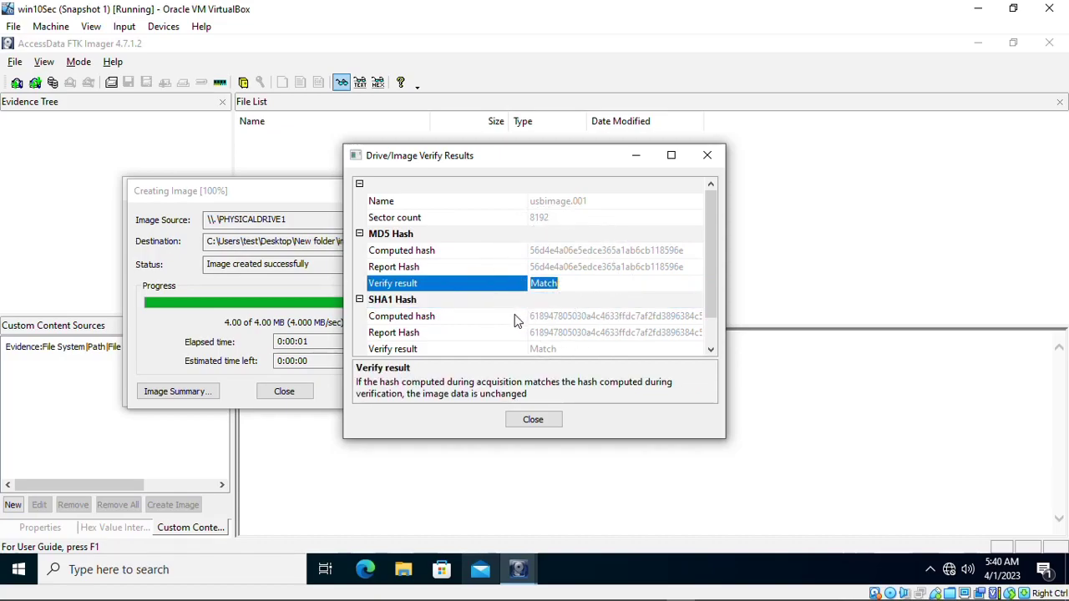
{"action": "scroll", "coordinate": [708, 269], "scroll_direction": "down", "scroll_amount": 1}
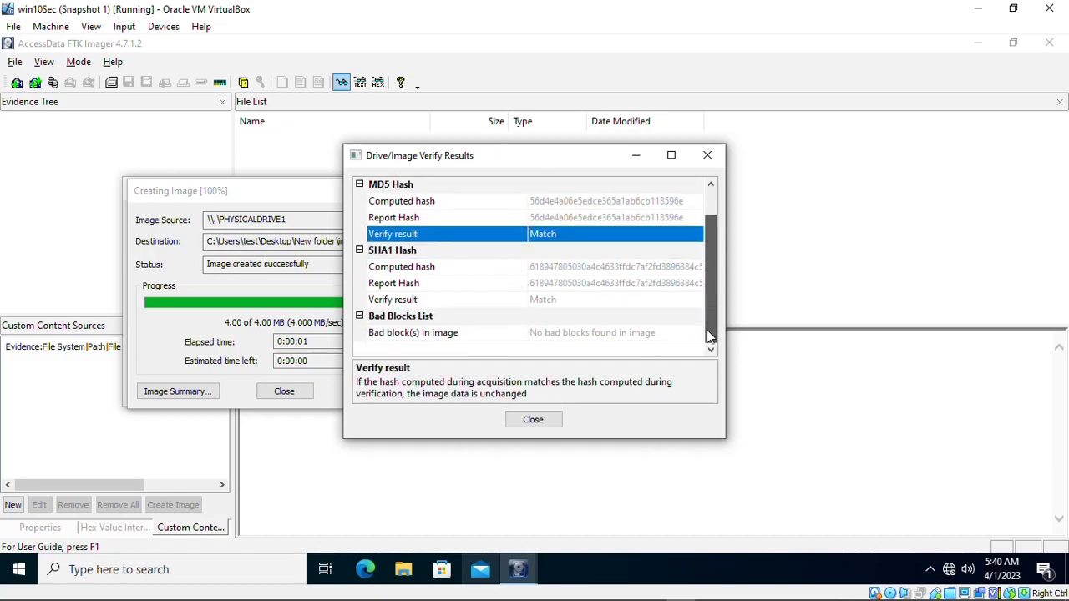
{"action": "scroll", "coordinate": [550, 300], "scroll_direction": "up", "scroll_amount": 1}
{"action": "left_click", "coordinate": [550, 299]}
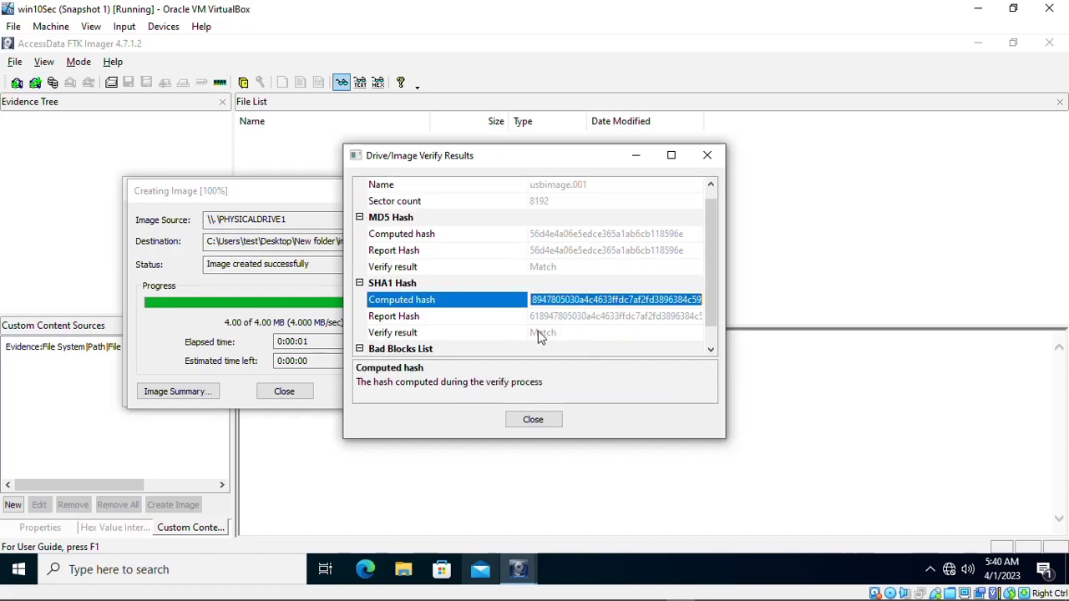
{"action": "scroll", "coordinate": [708, 343], "scroll_direction": "down", "scroll_amount": 1}
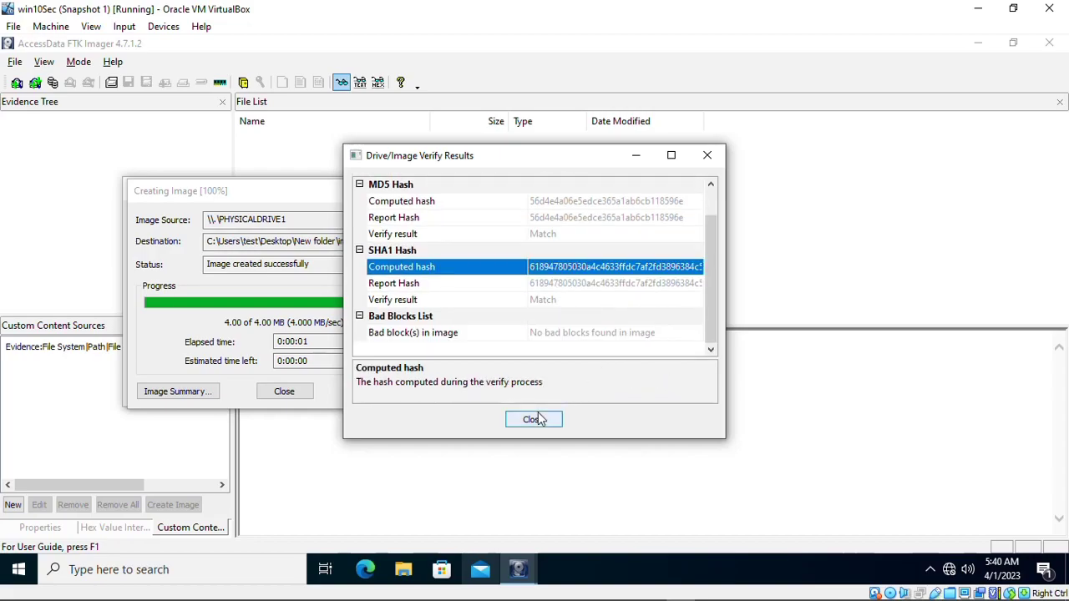
{"action": "left_click_drag", "start_coordinate": [709, 311], "coordinate": [708, 224]}
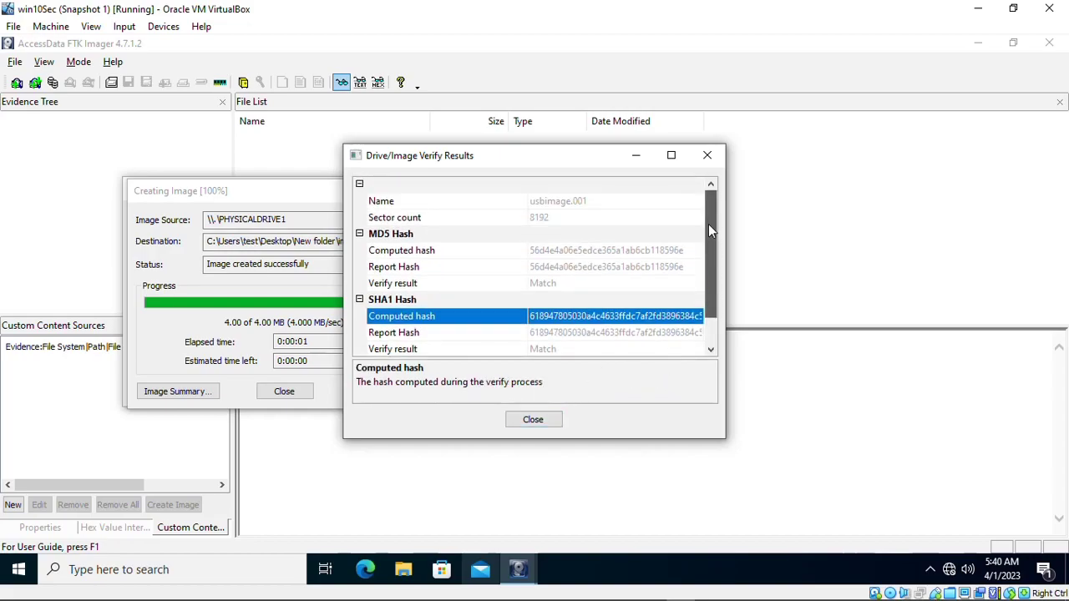
{"action": "left_click", "coordinate": [593, 203]}
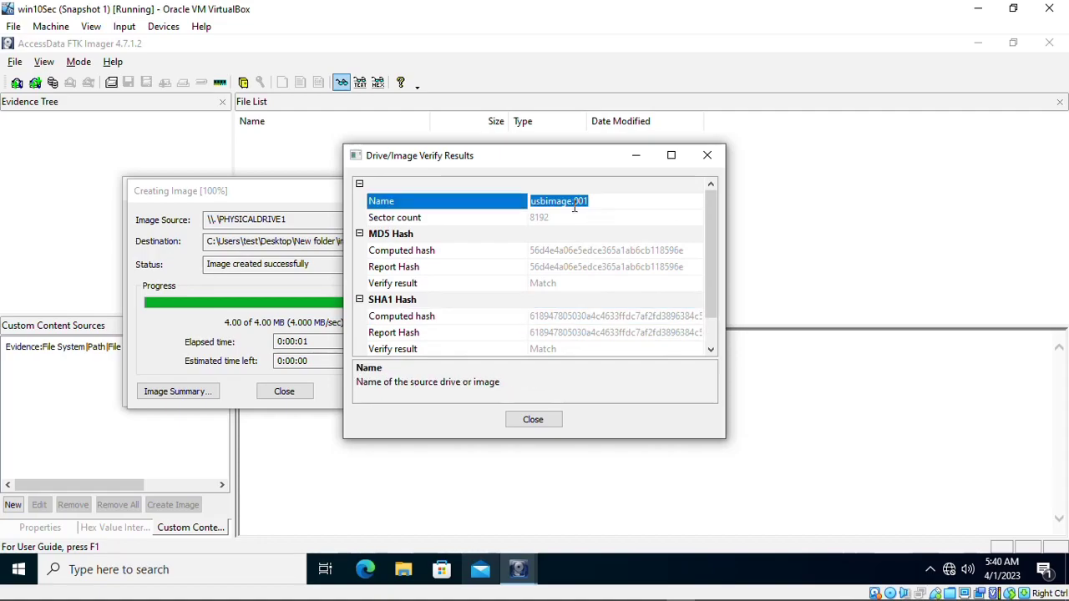
{"action": "left_click", "coordinate": [524, 420]}
Check the image name and the MD5 and SHA1 verify results of the AFF image, and close its verification results.
{"action": "left_click_drag", "start_coordinate": [714, 293], "coordinate": [710, 238]}
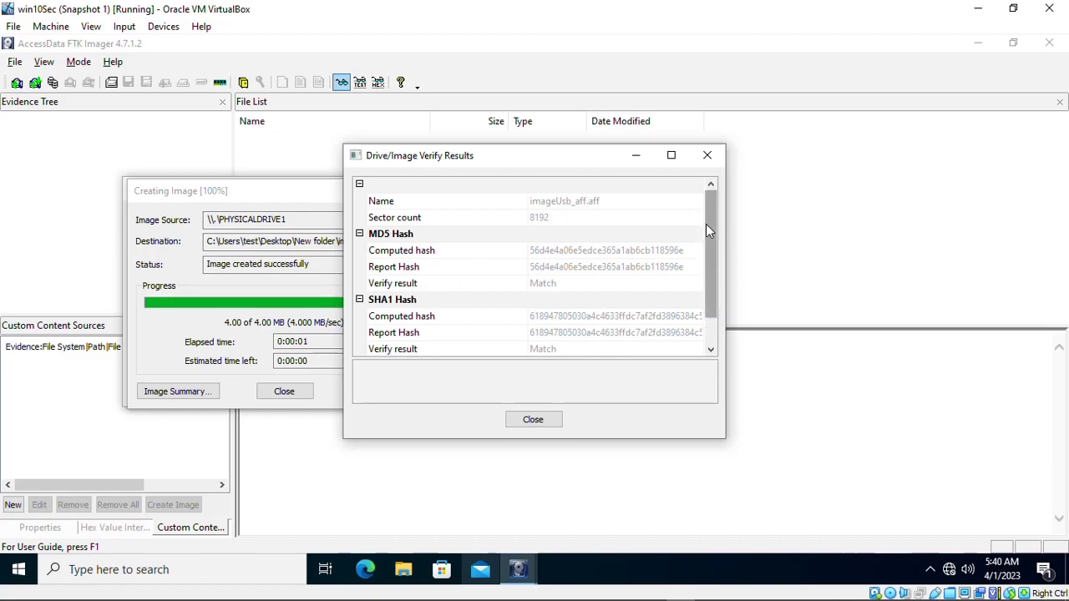
{"action": "left_click_drag", "start_coordinate": [706, 224], "coordinate": [701, 279]}
{"action": "left_click", "coordinate": [547, 300]}
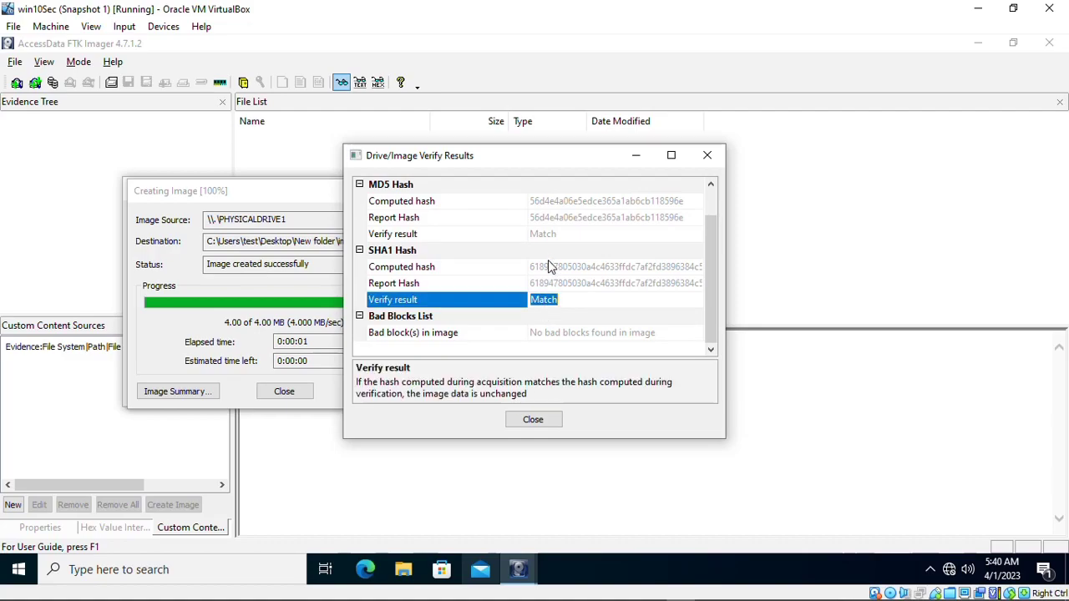
{"action": "left_click", "coordinate": [561, 237]}
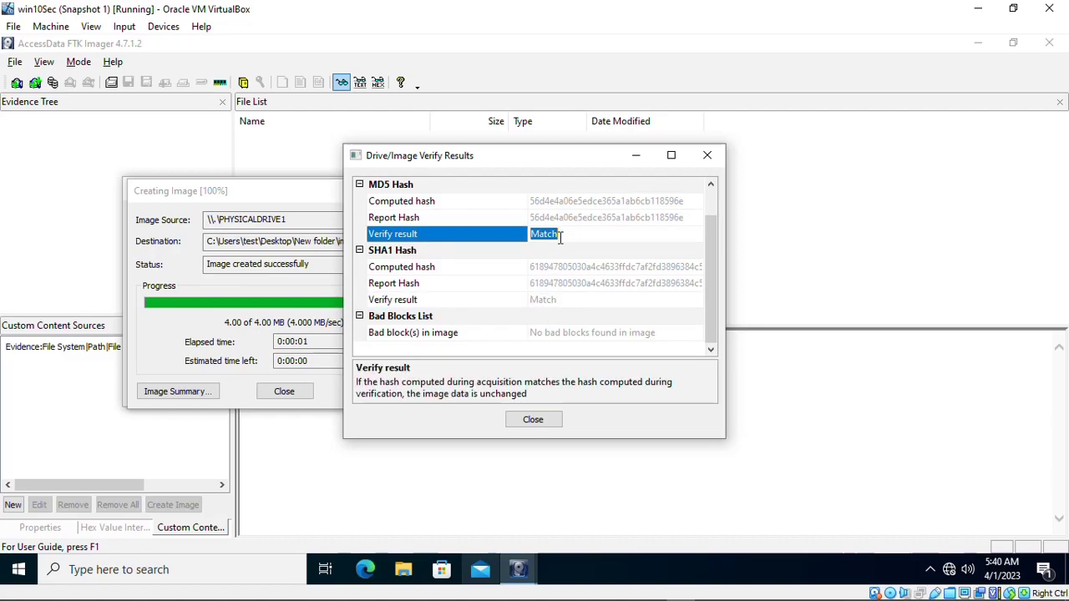
{"action": "left_click", "coordinate": [534, 421]}
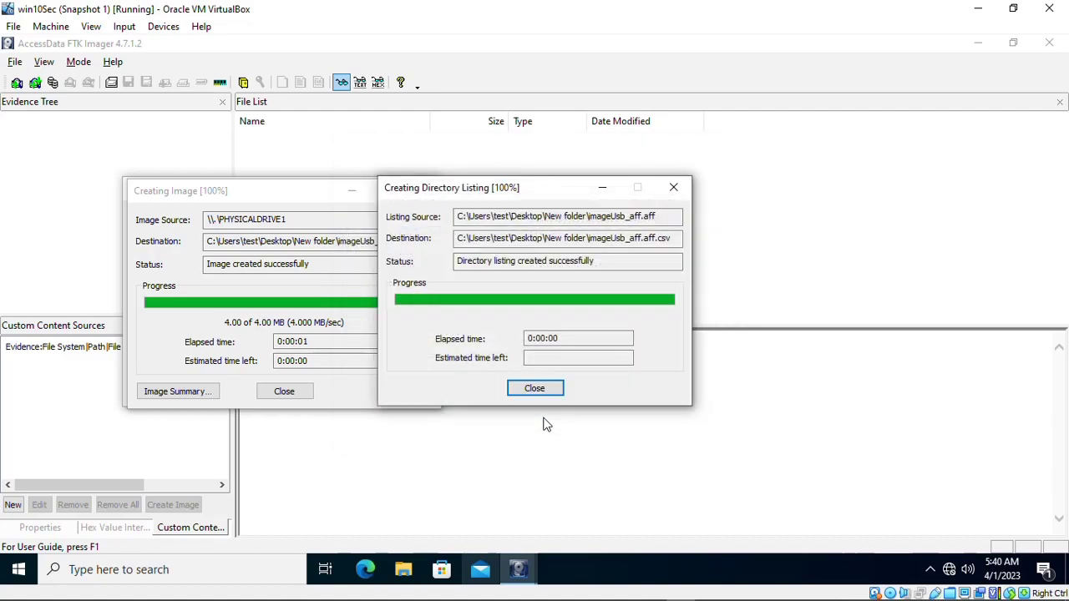
Close the finished directory listing and image creation windows for both images.
{"action": "left_click", "coordinate": [539, 392]}
{"action": "left_click", "coordinate": [303, 392]}
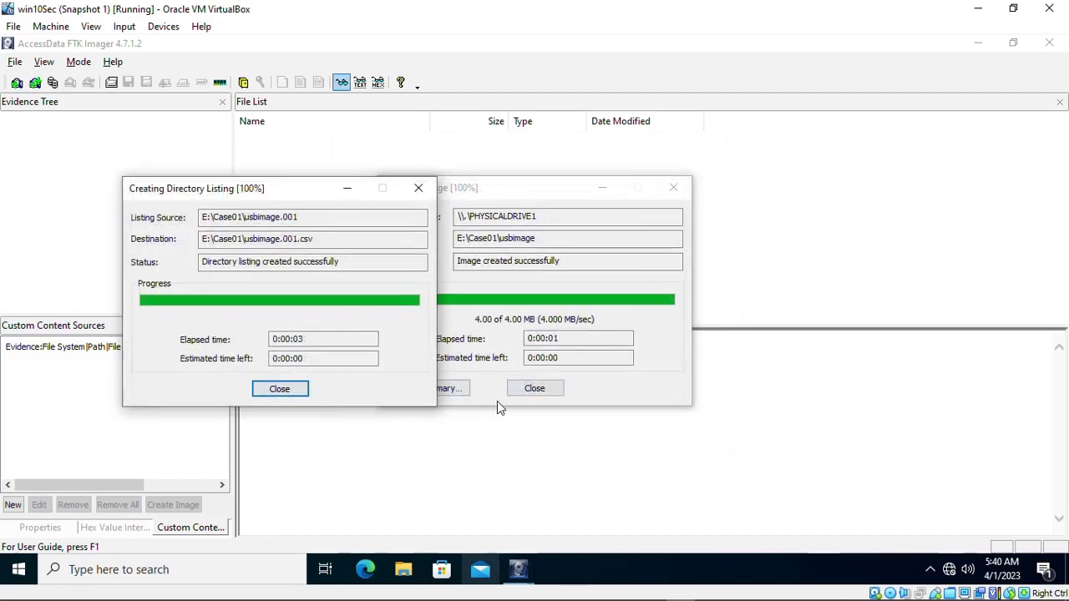
{"action": "left_click", "coordinate": [286, 389]}
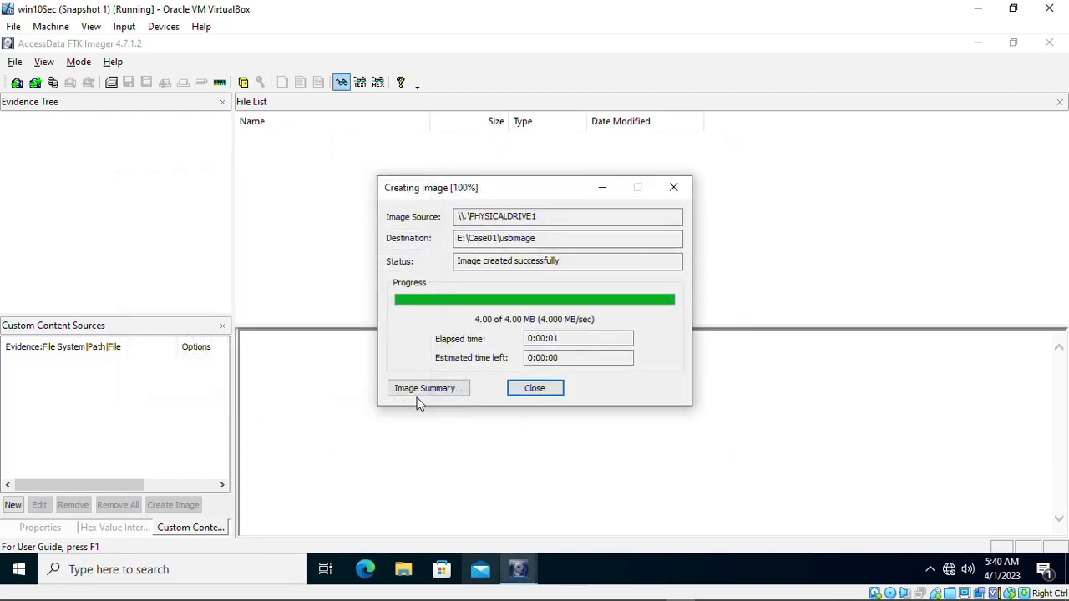
{"action": "left_click", "coordinate": [534, 388]}
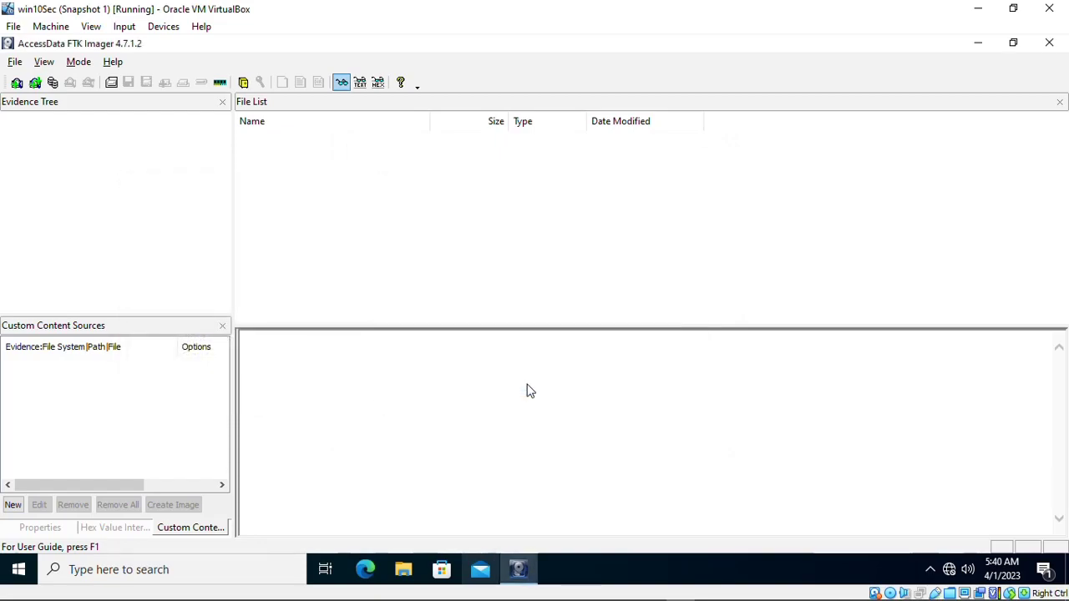
Switch to File Explorer and check the raw image file in the Case01 folder on NEW VOLUME (E:).
{"action": "left_click", "coordinate": [404, 570]}
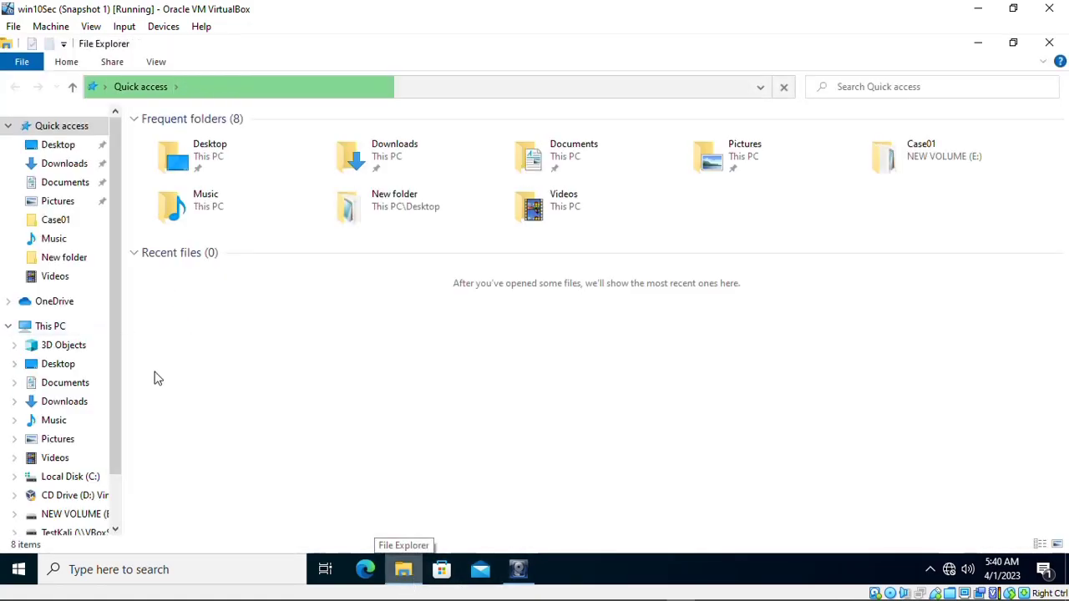
{"action": "left_click", "coordinate": [86, 516]}
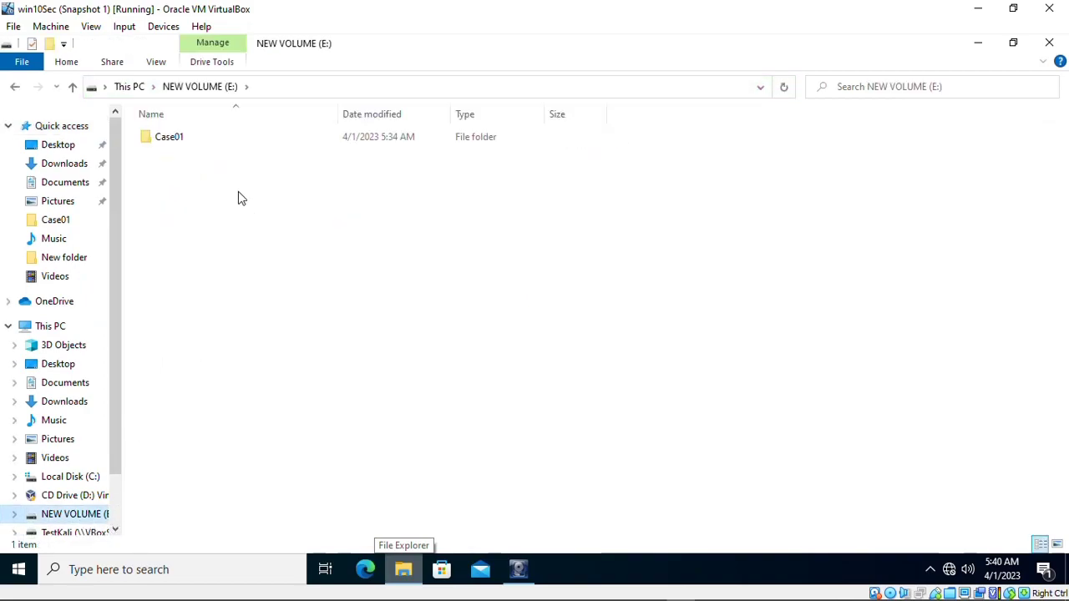
{"action": "left_click", "coordinate": [169, 140]}
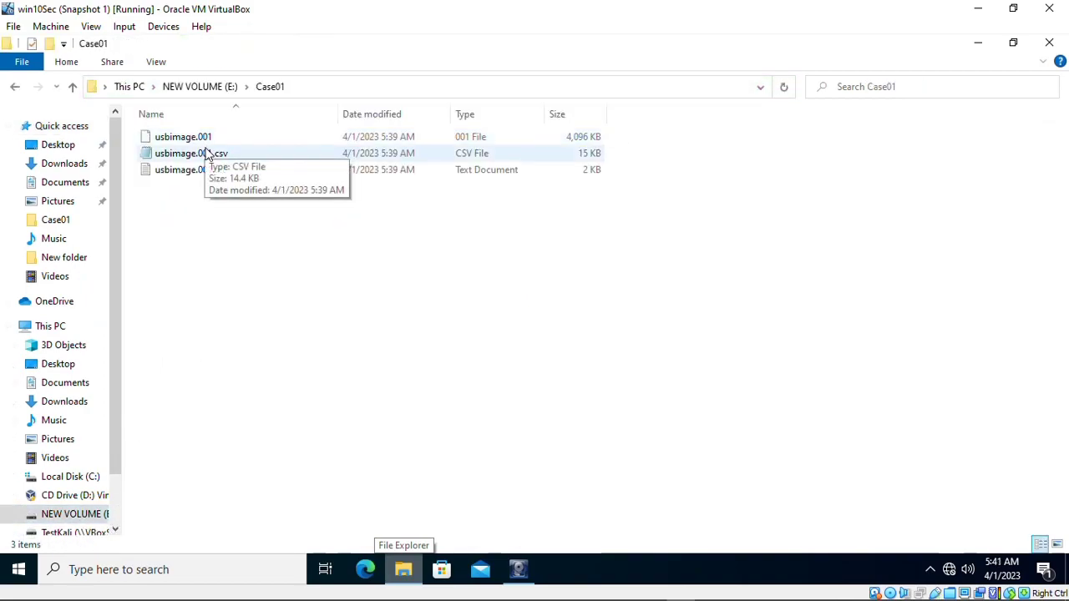
{"action": "left_click", "coordinate": [231, 141]}
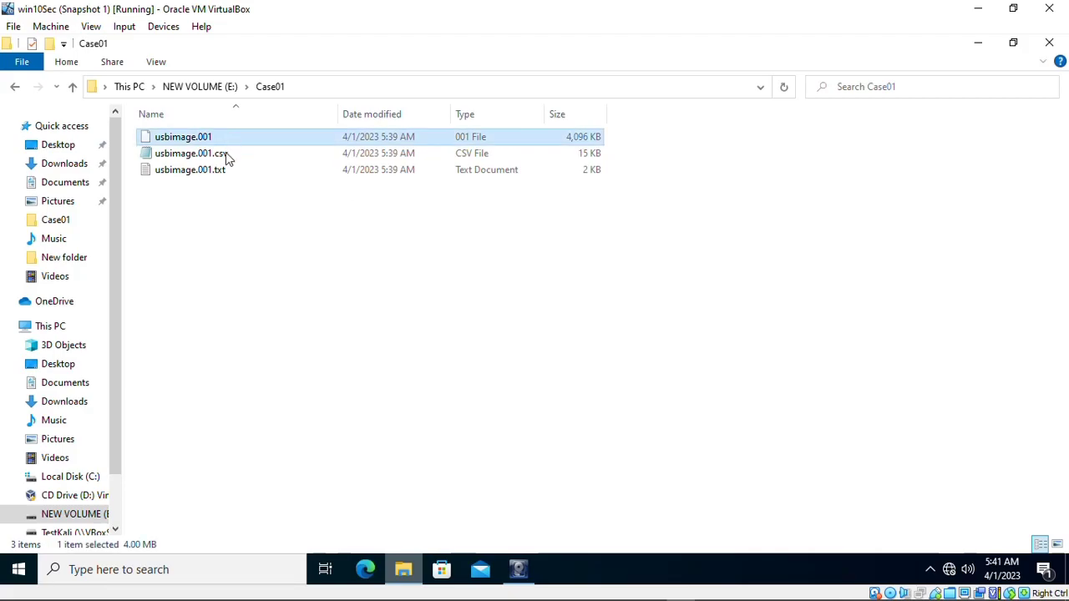
Open the report usbimage.001.txt, review its case information, computed hashes and image verification results, and close it.
{"action": "left_click", "coordinate": [190, 171]}
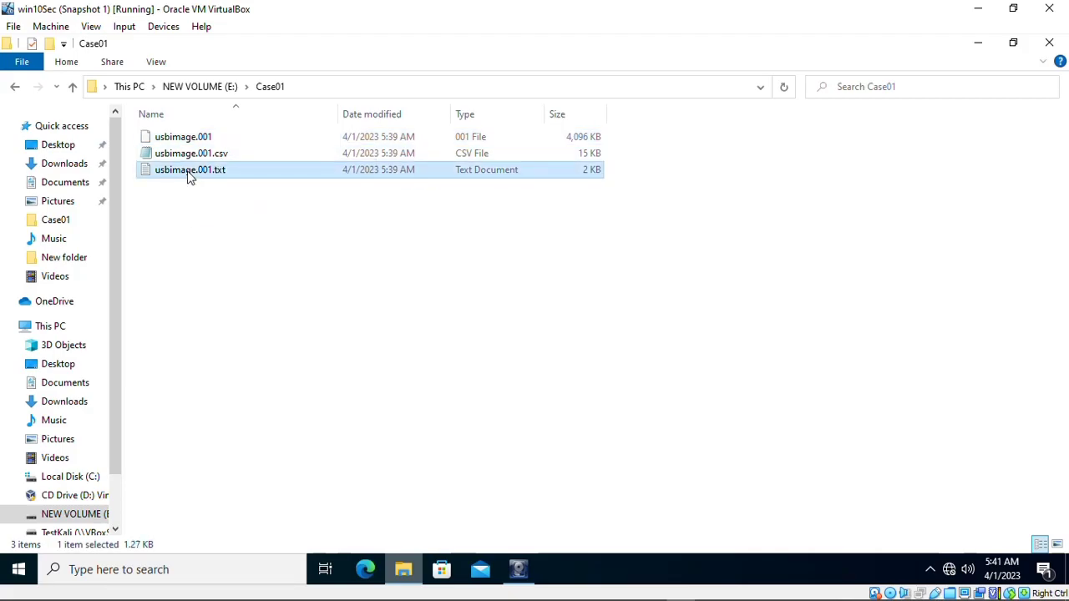
{"action": "double_click", "coordinate": [189, 172]}
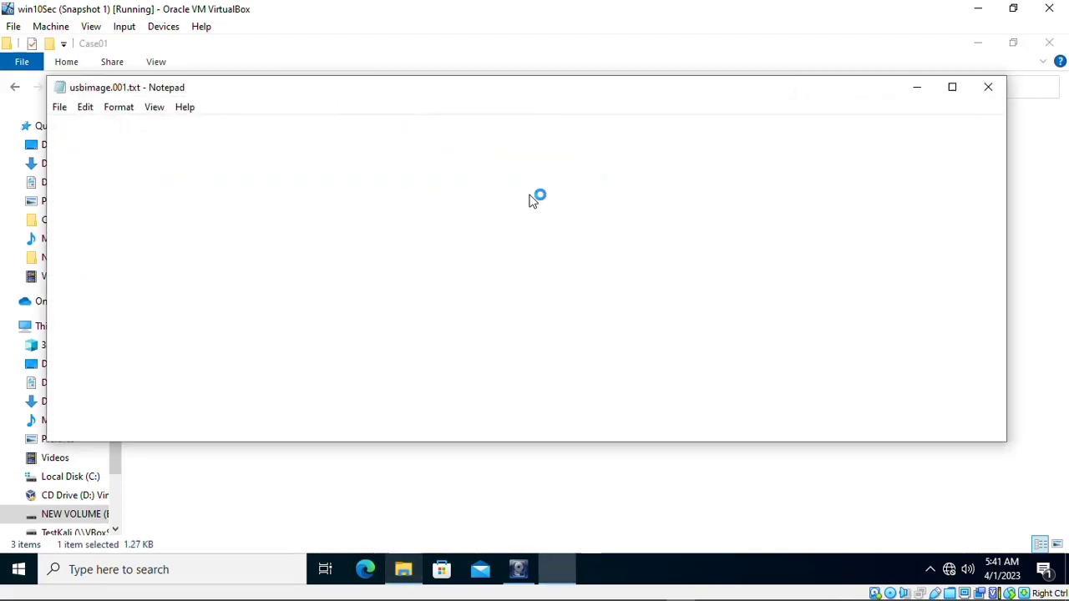
{"action": "scroll", "coordinate": [209, 292], "scroll_direction": "down", "scroll_amount": 9}
{"action": "scroll", "coordinate": [209, 293], "scroll_direction": "up", "scroll_amount": 9}
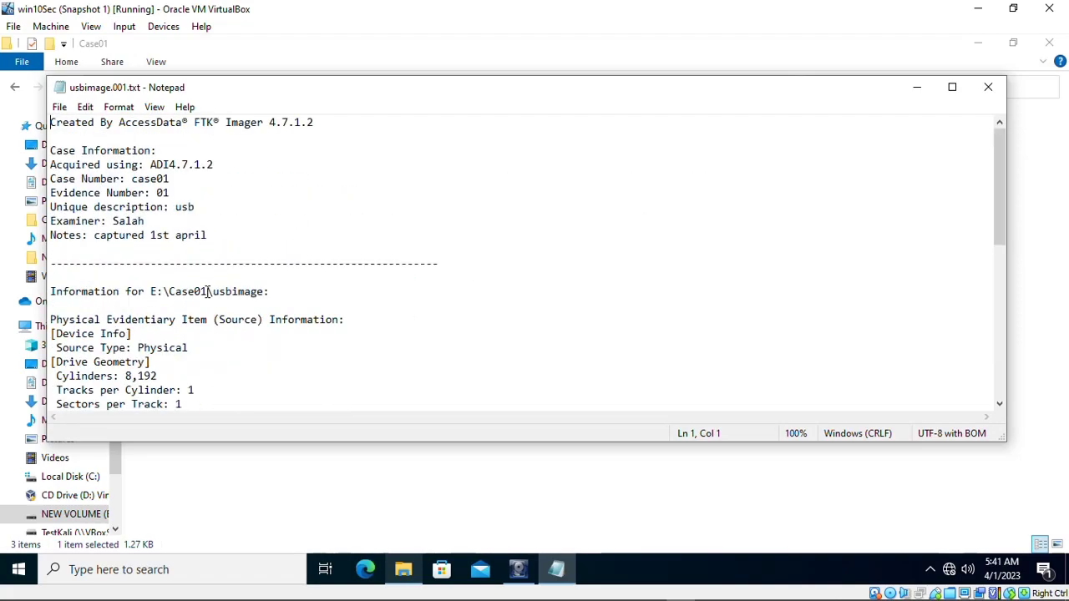
{"action": "scroll", "coordinate": [137, 333], "scroll_direction": "down", "scroll_amount": 9}
{"action": "scroll", "coordinate": [136, 333], "scroll_direction": "up", "scroll_amount": 9}
{"action": "left_click_drag", "start_coordinate": [239, 234], "coordinate": [40, 164]}
{"action": "scroll", "coordinate": [234, 329], "scroll_direction": "down", "scroll_amount": 9}
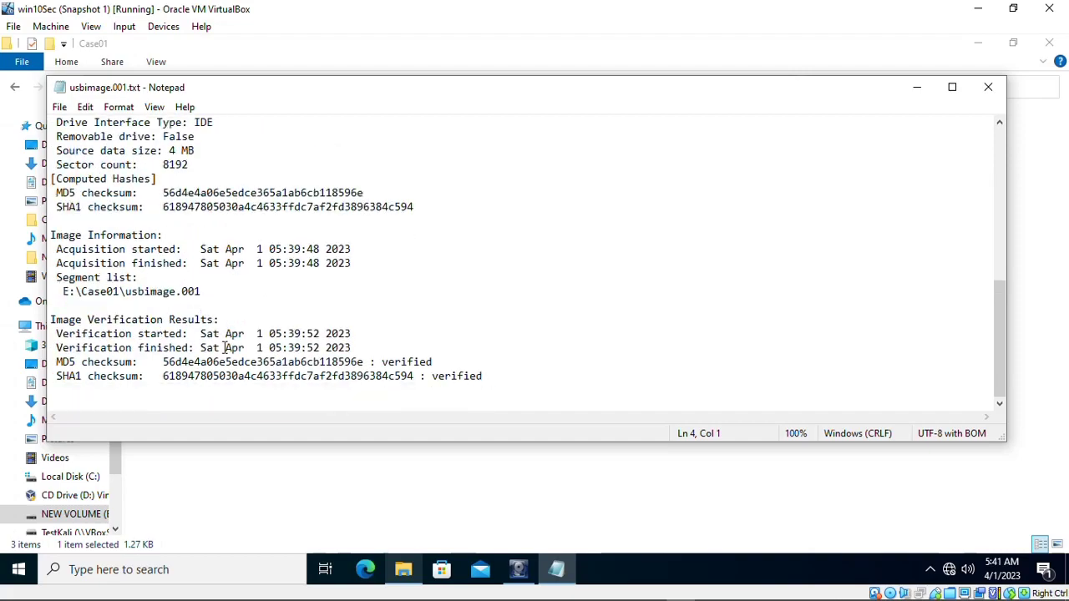
{"action": "left_click", "coordinate": [989, 88]}
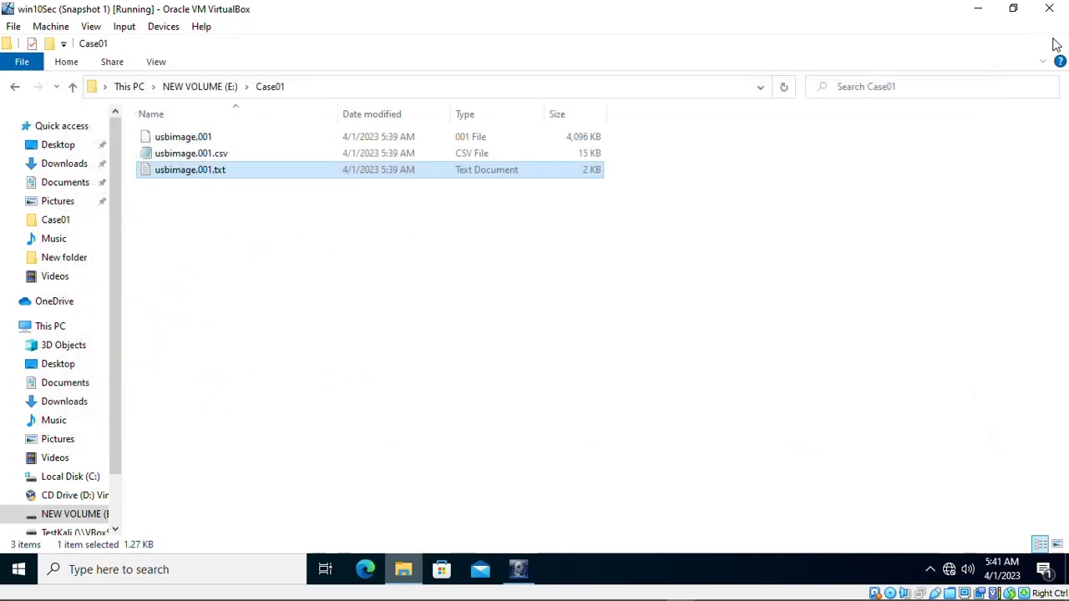
Close the Case01 folder window and FTK Imager, and locate the AFF image imageUsb_aff.aff in New folder on the desktop.
{"action": "left_click", "coordinate": [1049, 42]}
{"action": "left_click", "coordinate": [1054, 43]}
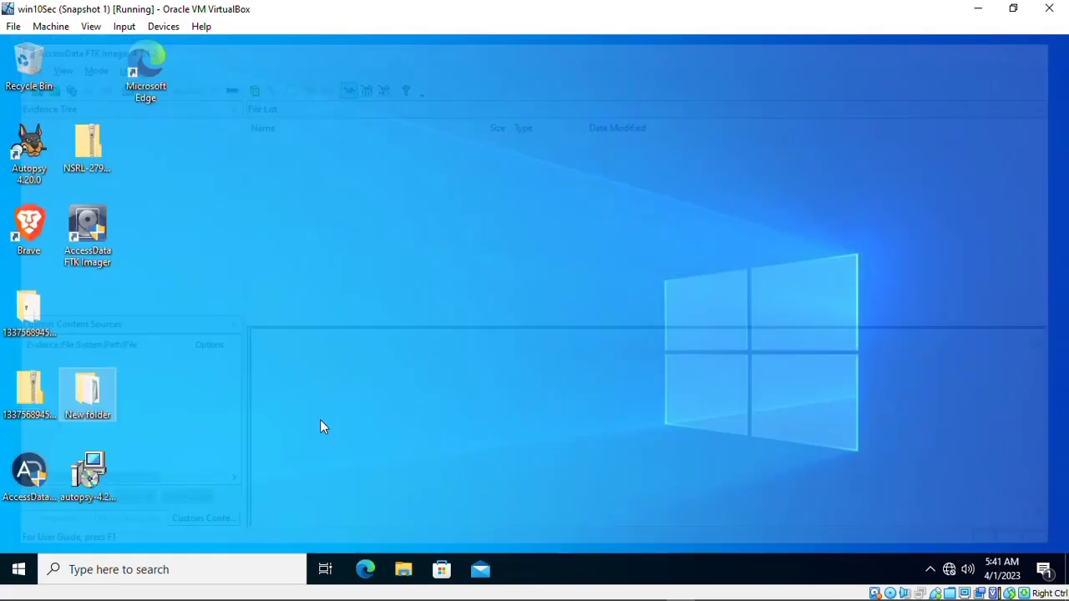
{"action": "double_click", "coordinate": [86, 397]}
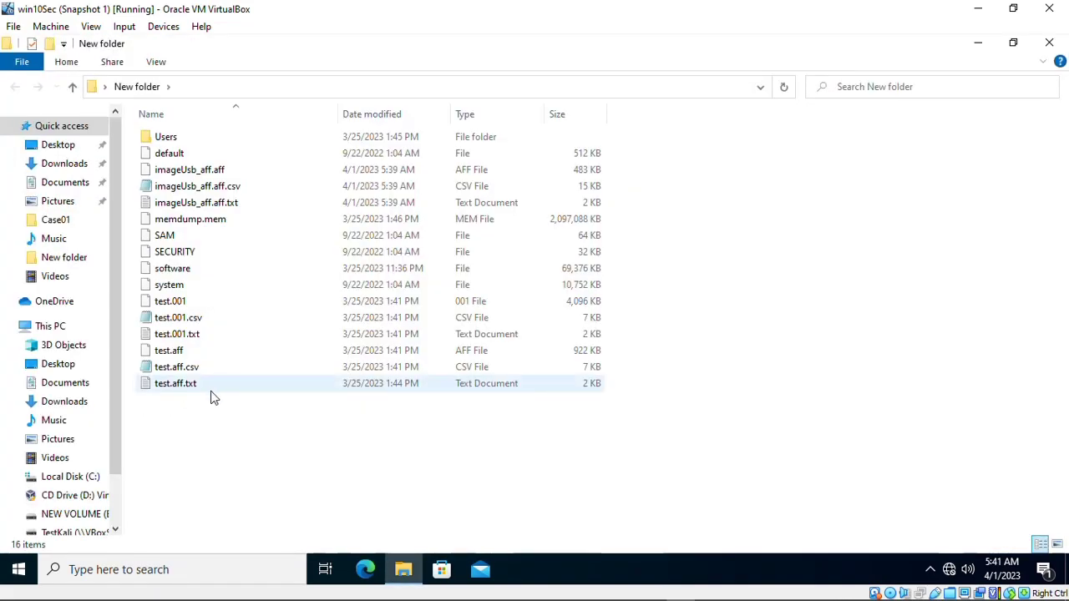
{"action": "left_click", "coordinate": [190, 171]}
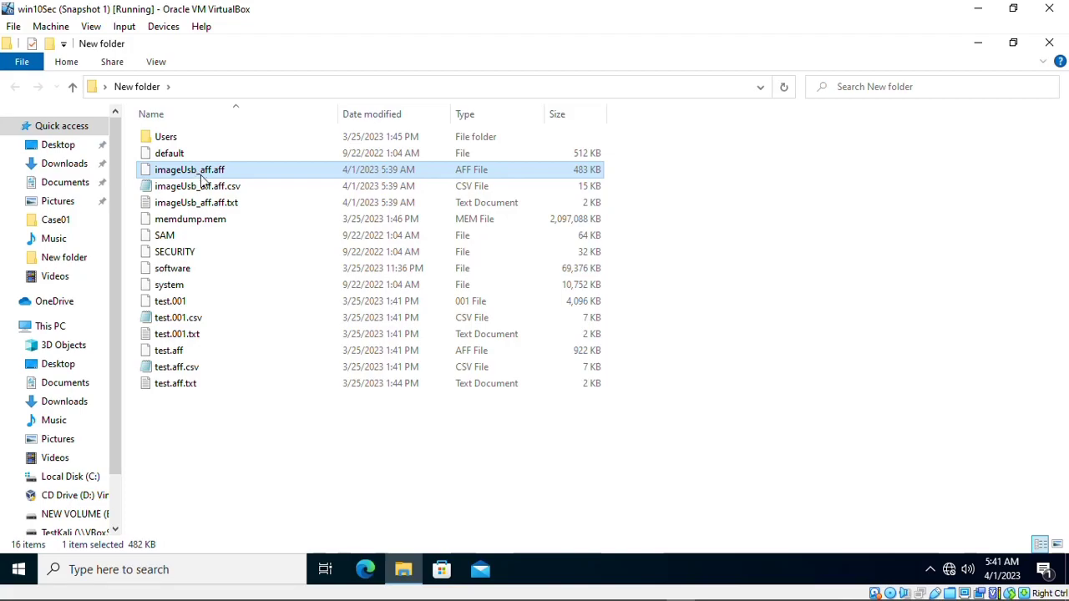
Open the report imageUsb_aff.aff.txt, review its case information and source drive details, and close it.
{"action": "left_click", "coordinate": [203, 209]}
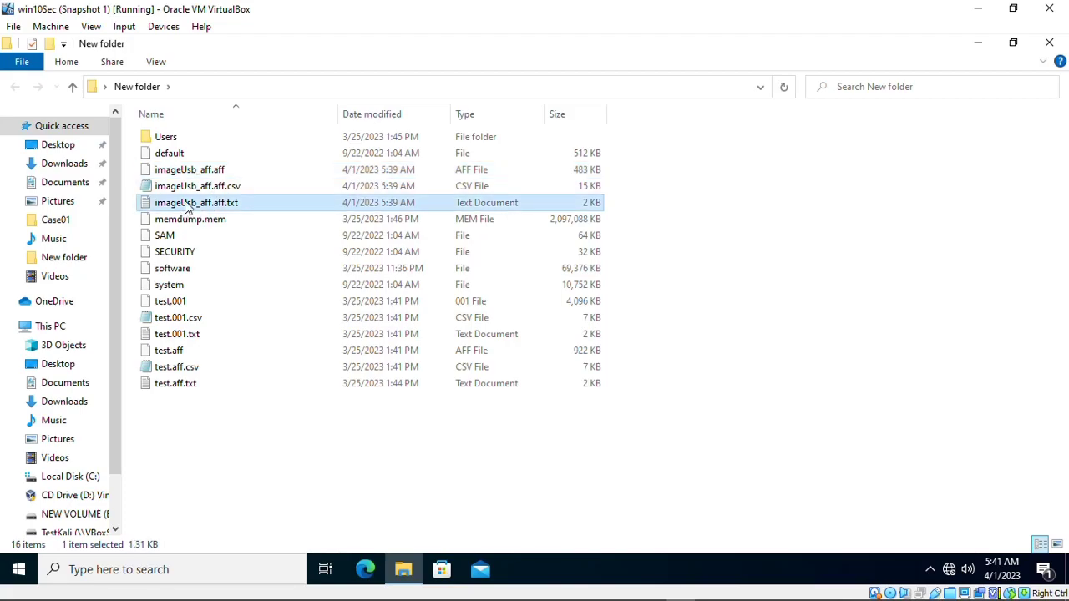
{"action": "double_click", "coordinate": [187, 206]}
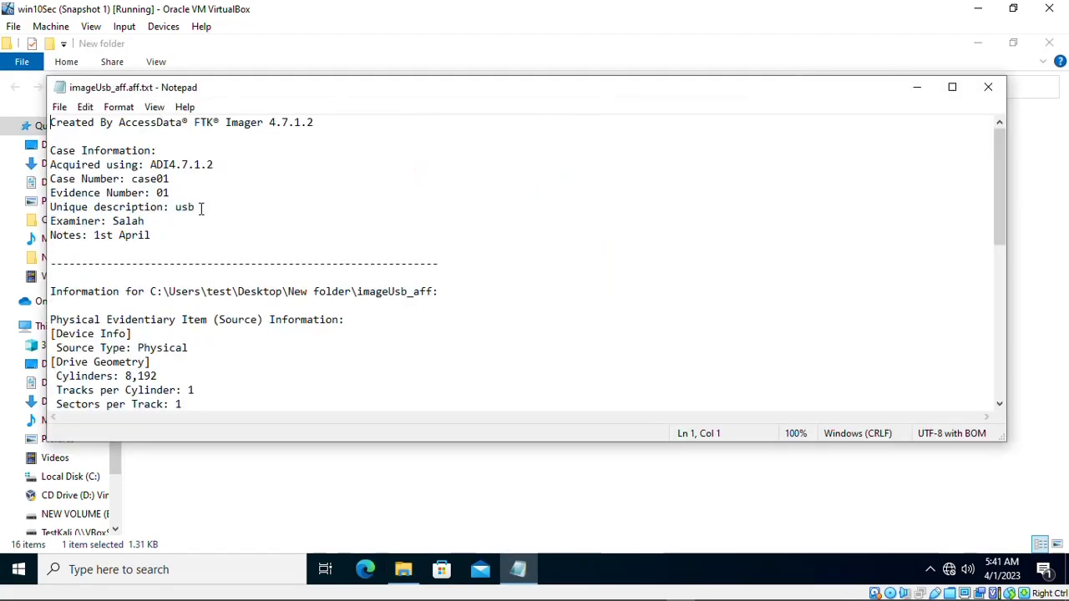
{"action": "scroll", "coordinate": [170, 187], "scroll_direction": "down", "scroll_amount": 8}
{"action": "scroll", "coordinate": [170, 188], "scroll_direction": "up", "scroll_amount": 8}
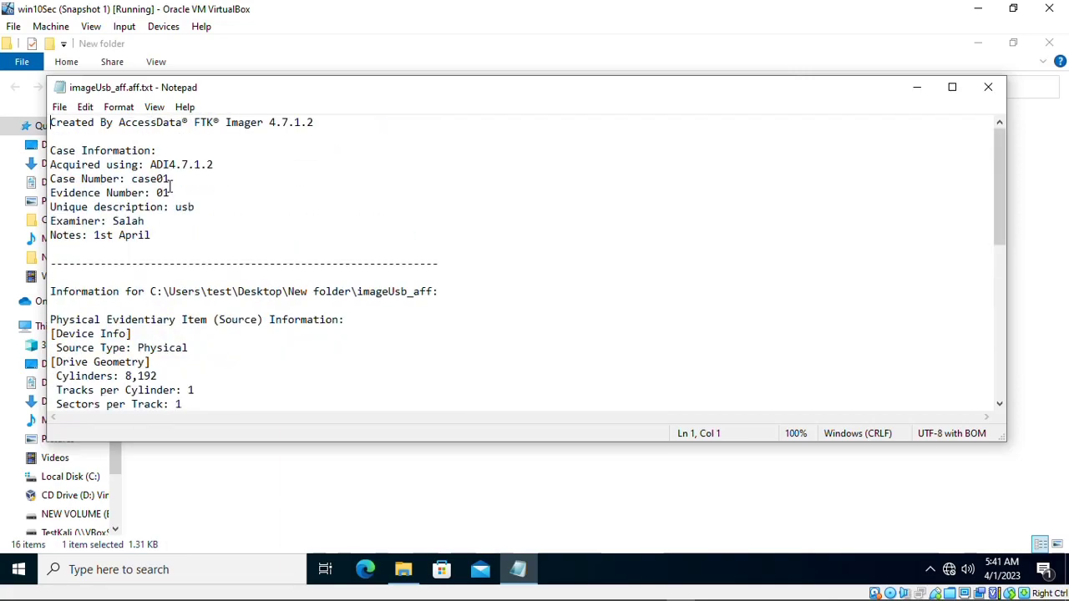
{"action": "left_click", "coordinate": [985, 87]}
{"action": "left_click", "coordinate": [531, 382]}
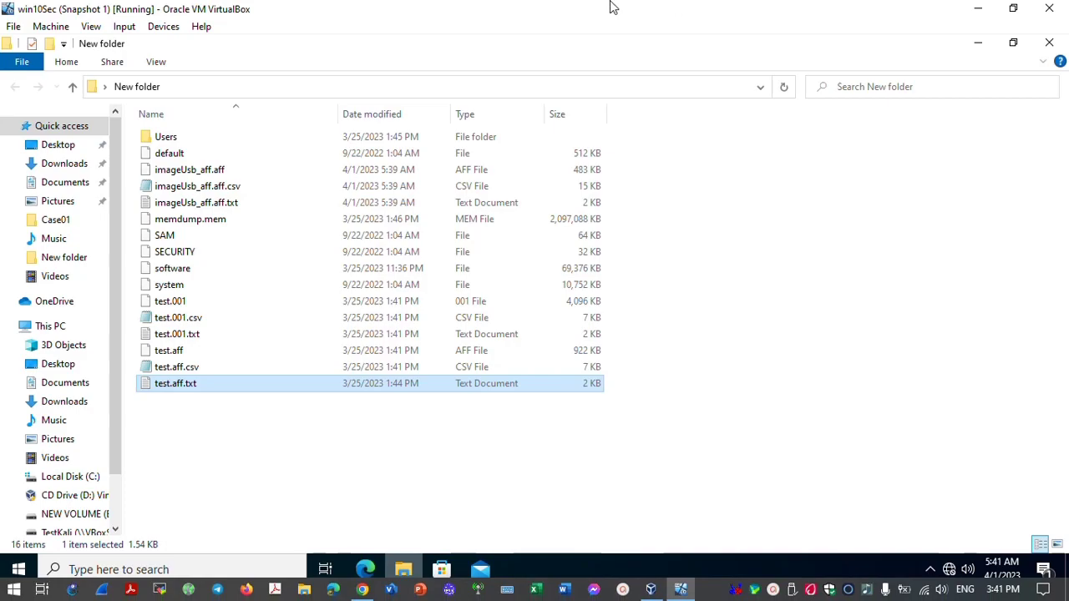
{"action": "mouse_move", "coordinate": [733, 593]}
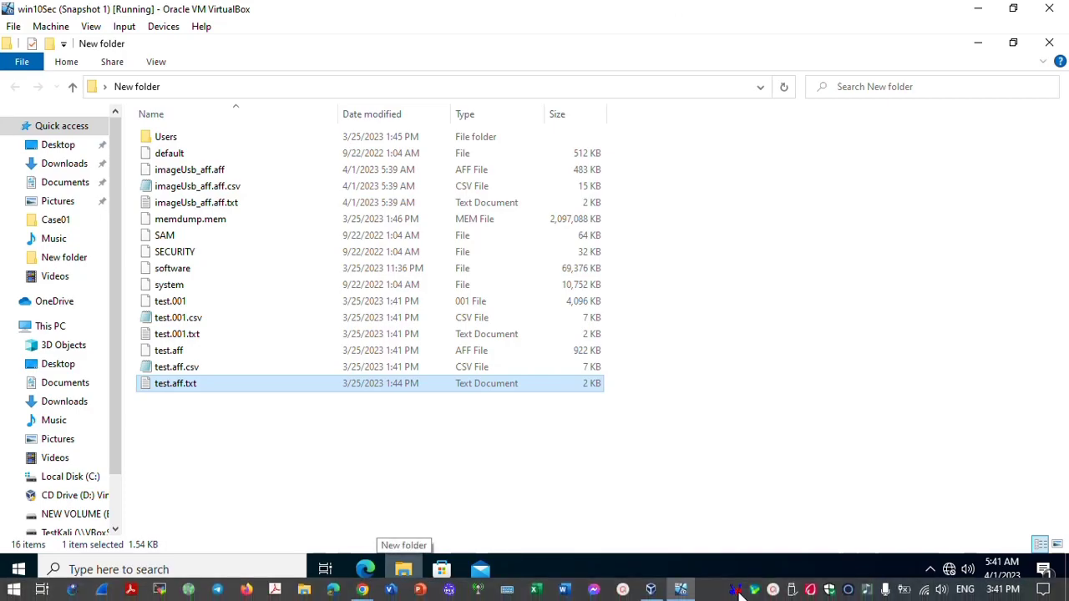